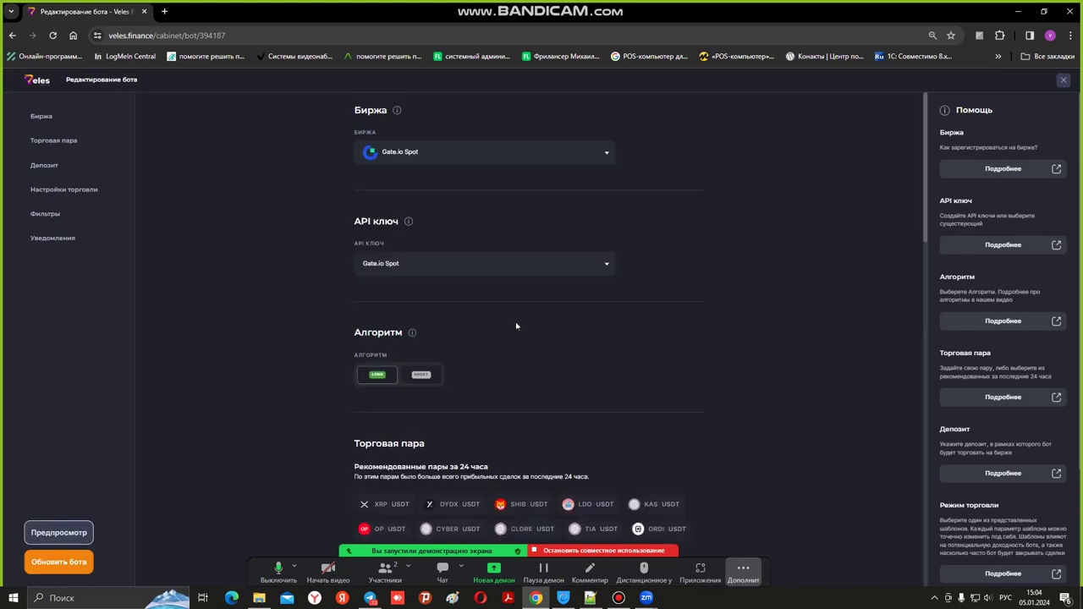
Step: Return from the bot editor to the main page and remove the Long algorithm filter from the My bots list
scroll(516, 324, "down", 3)
scroll(516, 324, "up", 3)
left_click(34, 84)
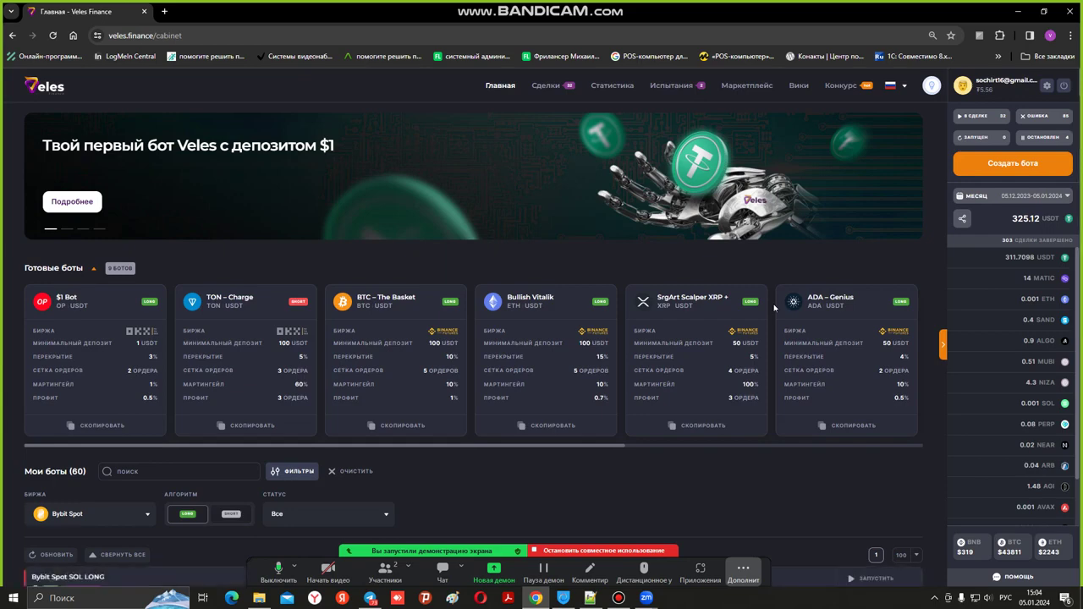
scroll(424, 336, "down", 3)
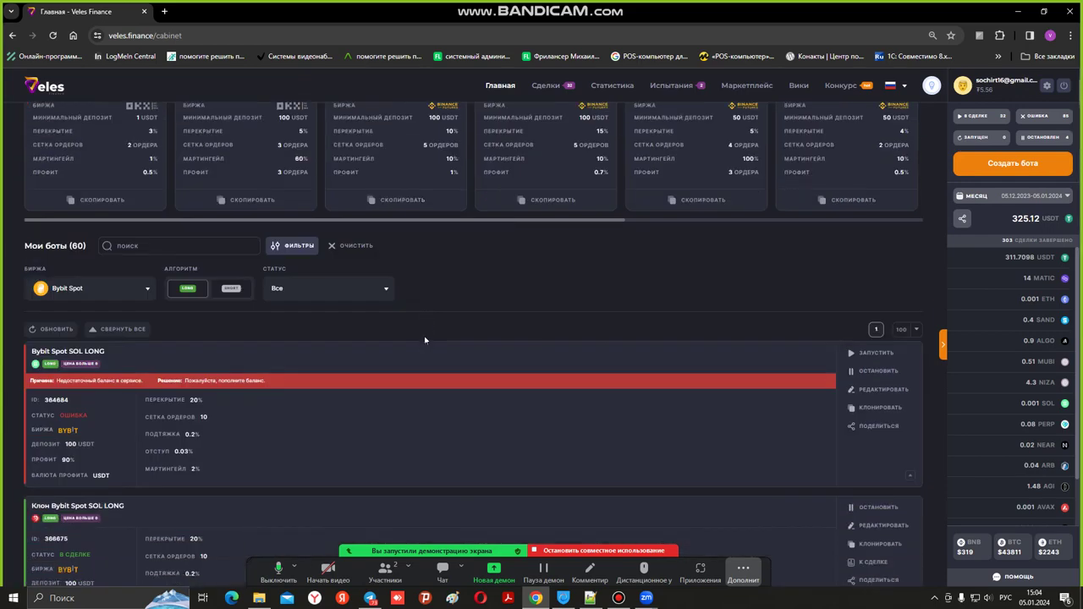
left_click(188, 289)
left_click(357, 293)
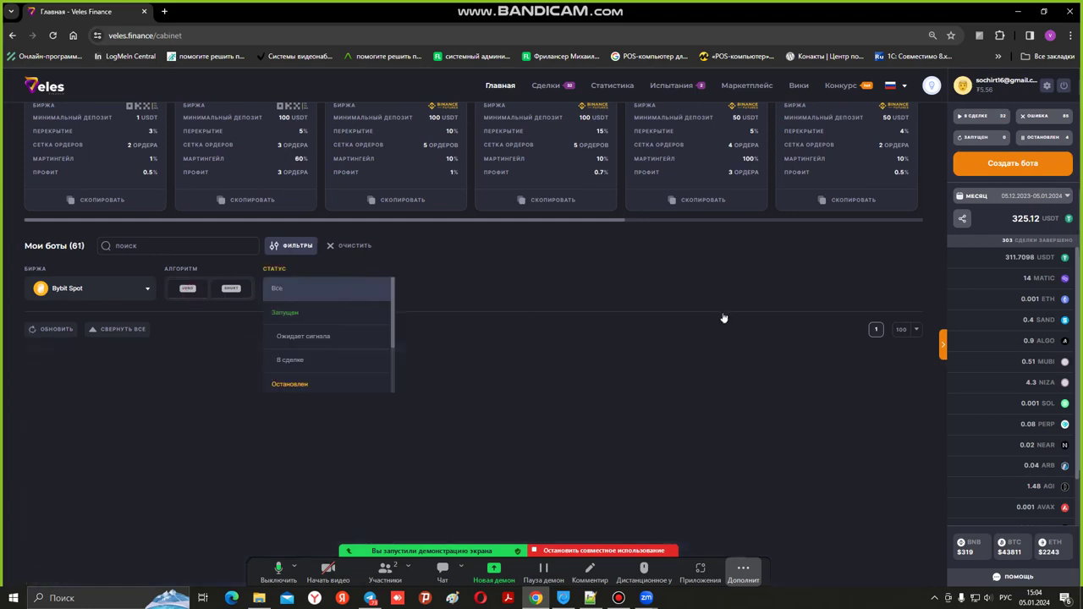
scroll(364, 288, "up", 4)
scroll(508, 212, "down", 1)
Step: Open the active deals and look through the first five pages, then return to page 1
left_click(544, 85)
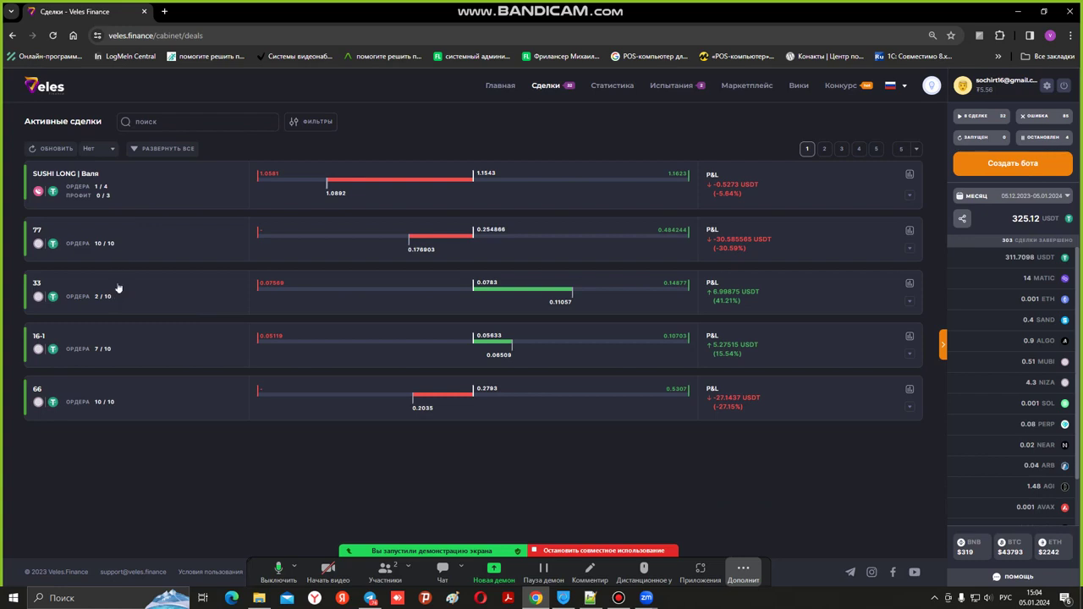
left_click(824, 150)
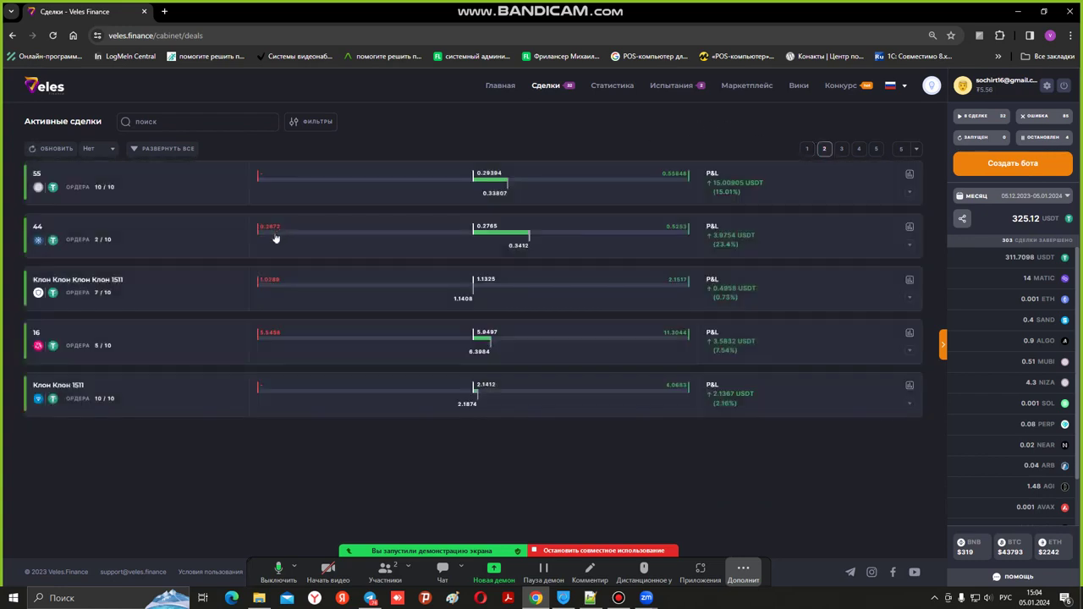
left_click(841, 150)
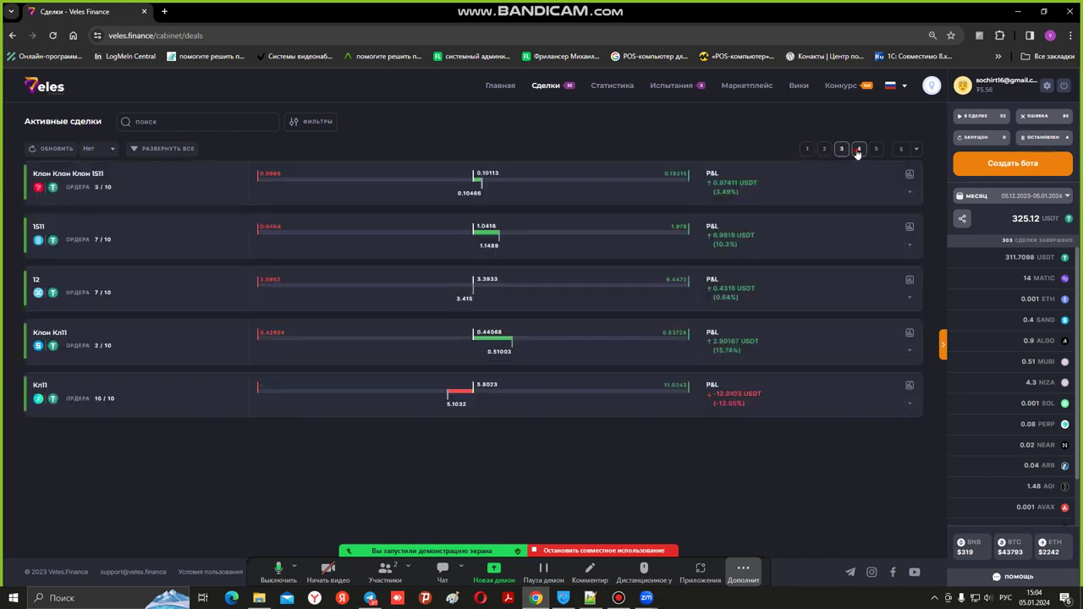
left_click(858, 150)
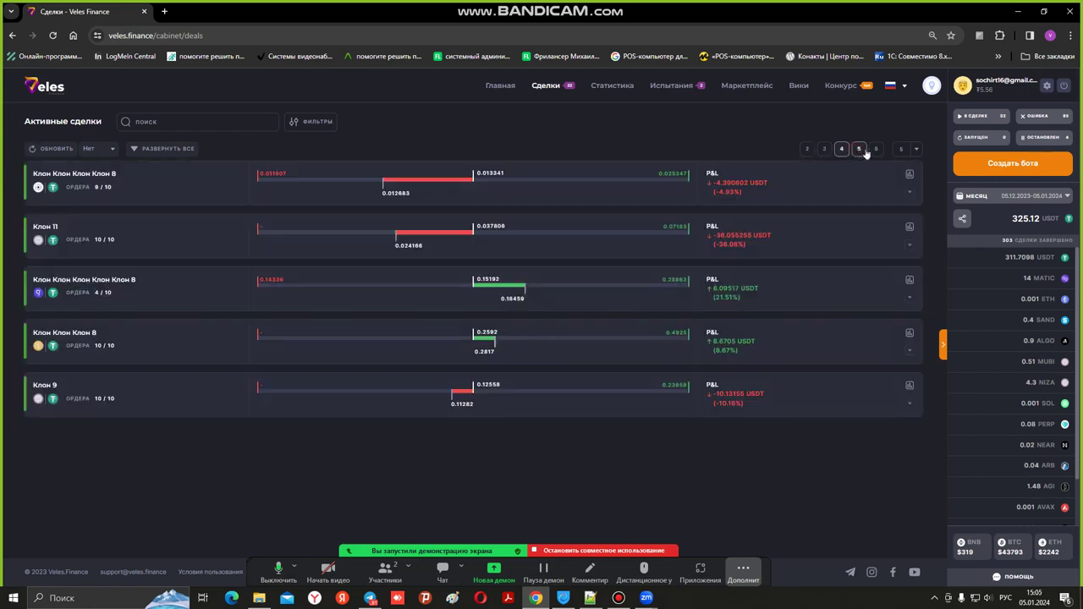
left_click(863, 151)
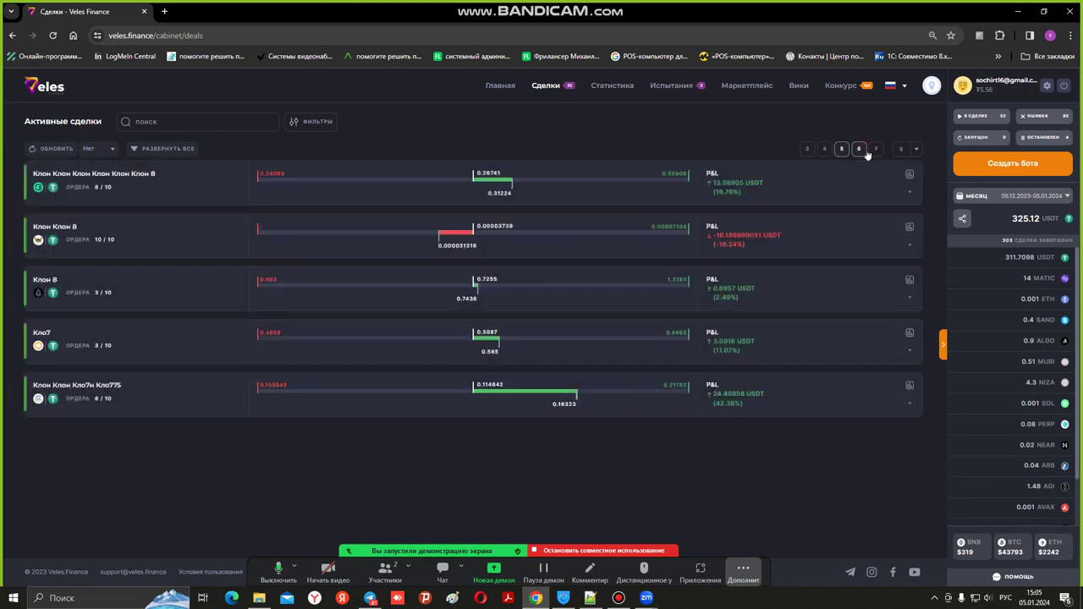
left_click(807, 150)
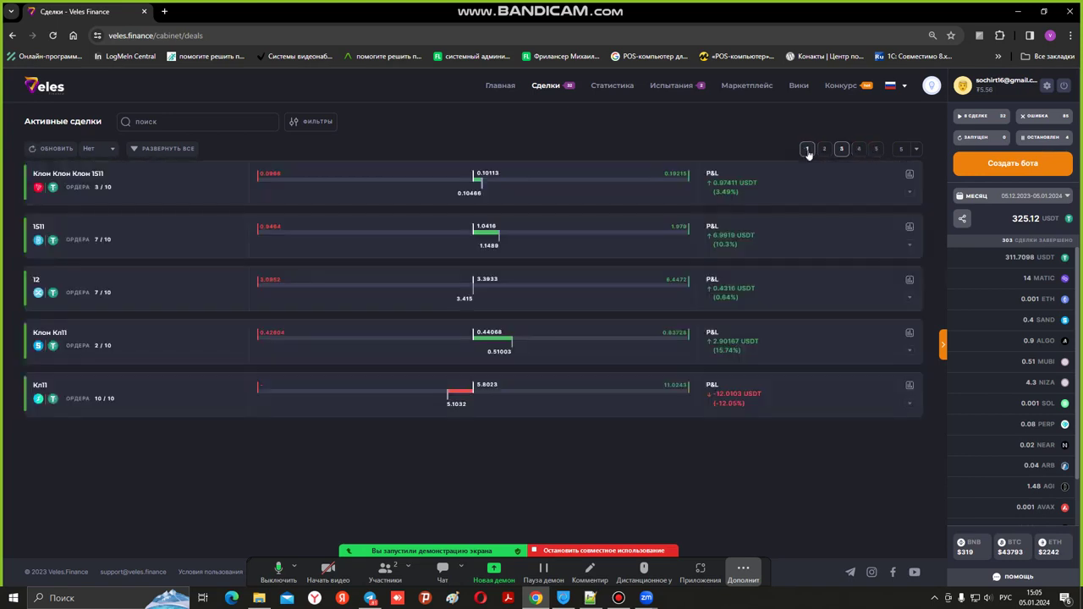
left_click(807, 151)
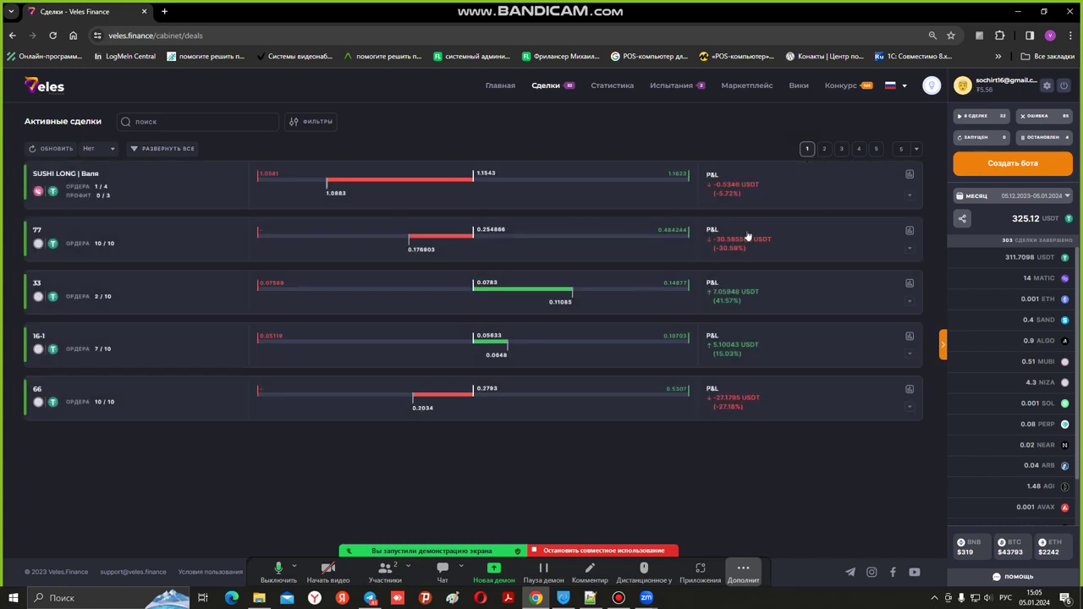
Step: Show 100 active deals per page and review the full list of deals and their P&L
left_click_drag(1058, 281, 1033, 282)
left_click(919, 149)
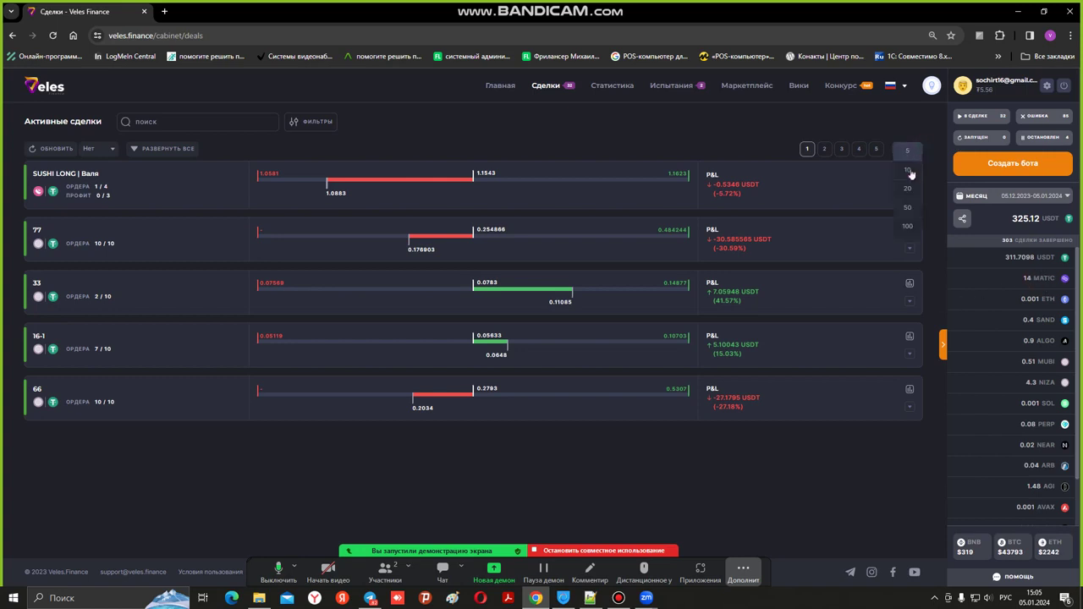
left_click(909, 227)
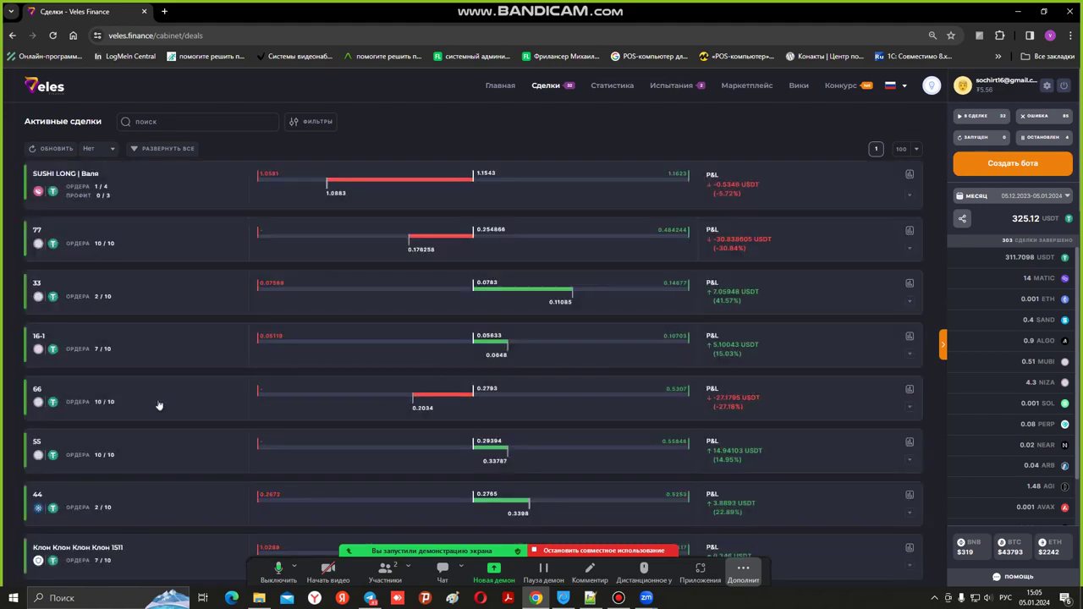
scroll(158, 405, "down", 10)
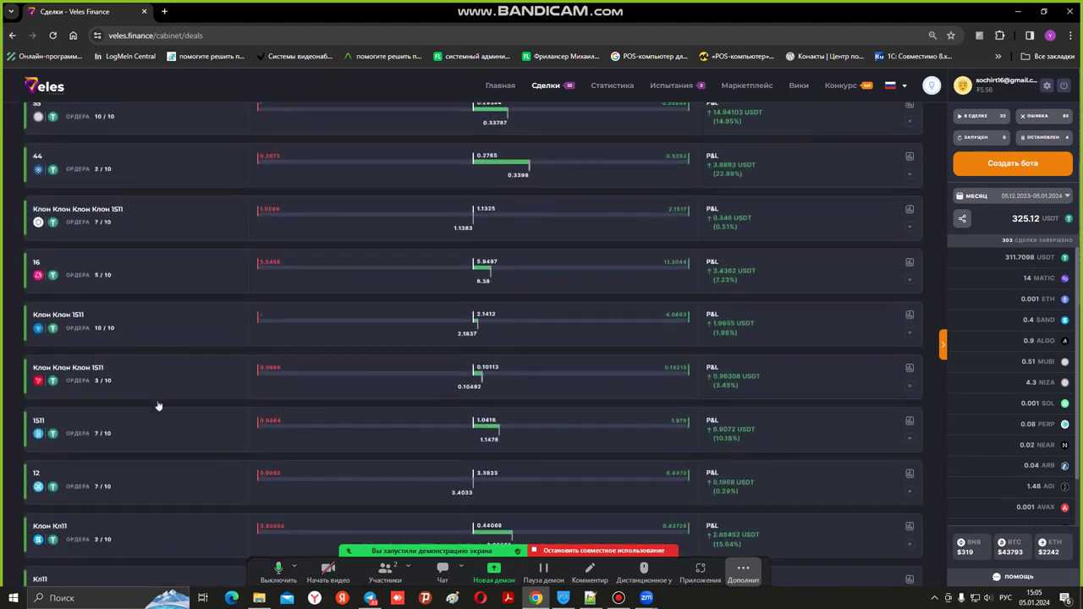
scroll(156, 400, "down", 5)
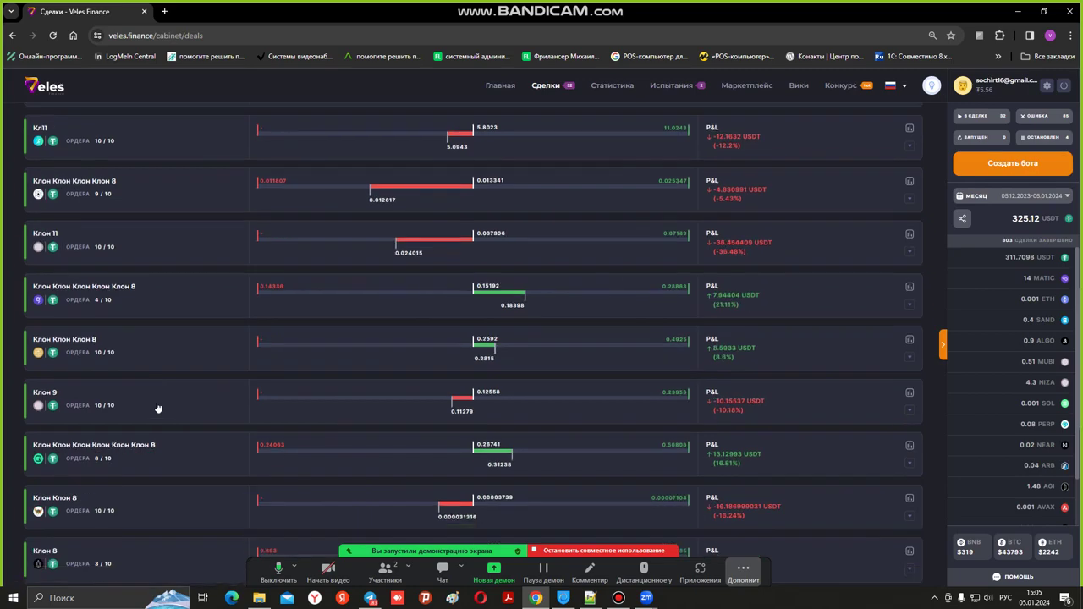
scroll(157, 408, "down", 5)
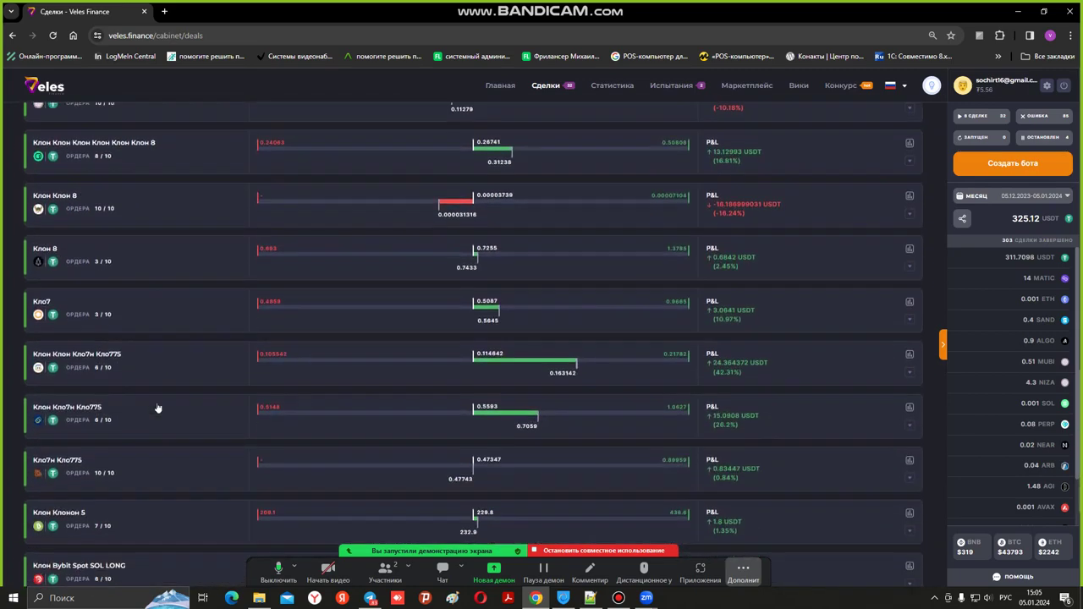
scroll(157, 407, "down", 3)
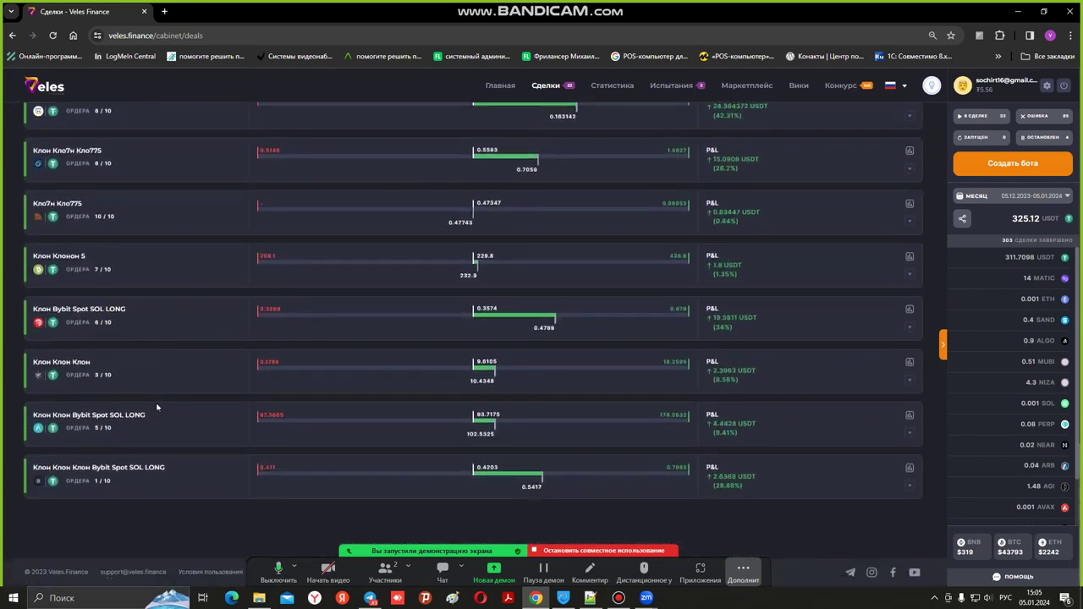
scroll(157, 407, "up", 5)
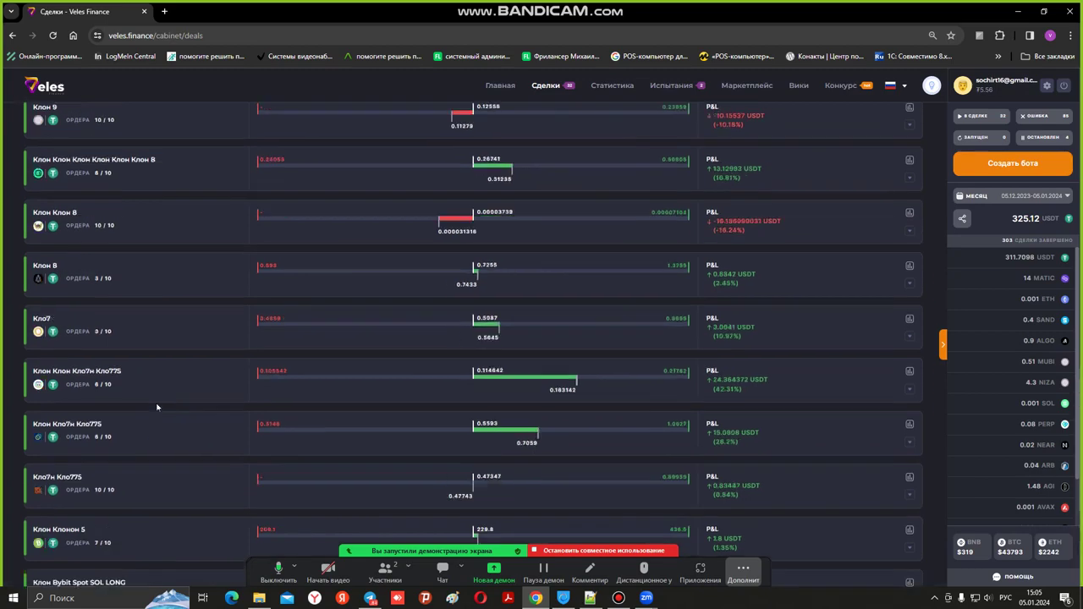
scroll(156, 407, "up", 10)
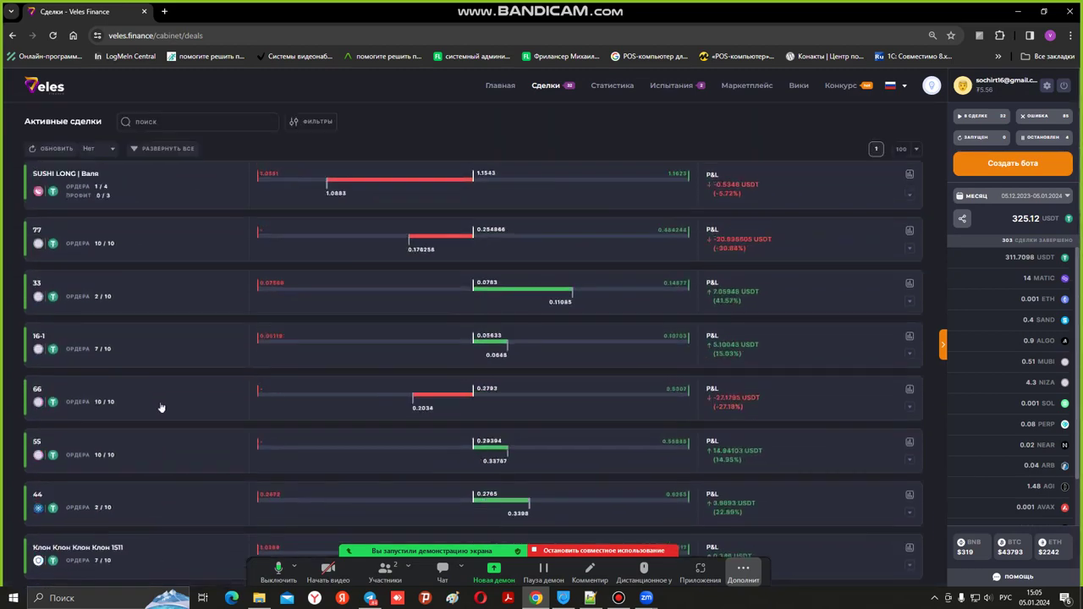
Step: Go back to the main page and search the page text for "alt/btc"
left_click(499, 87)
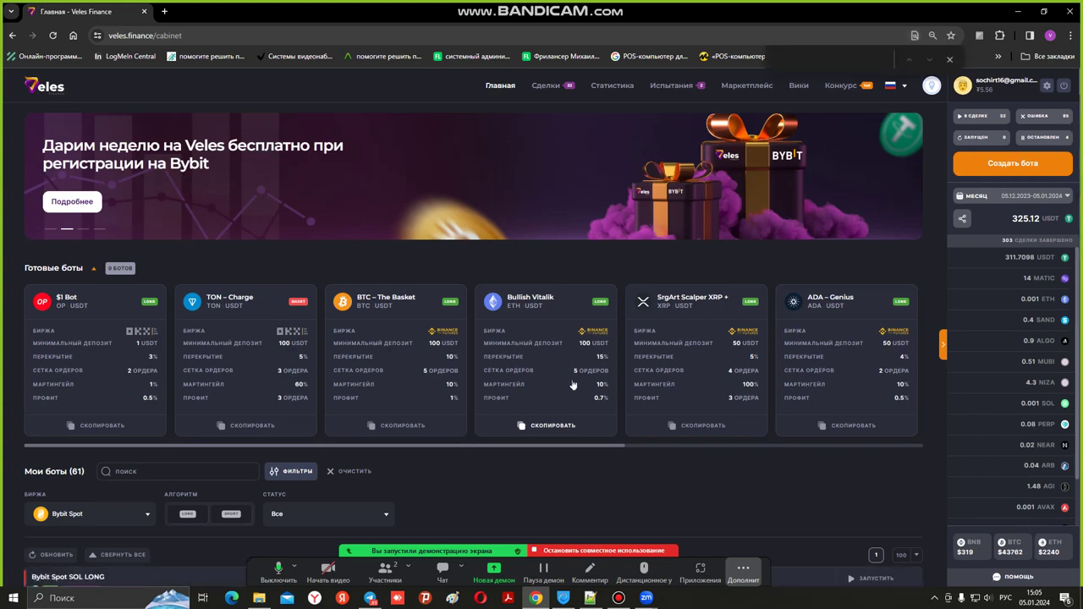
type("фил")
key("BackSpace")
key("BackSpace")
key("BackSpace")
key("alt+shift")
type("all")
type("/btc")
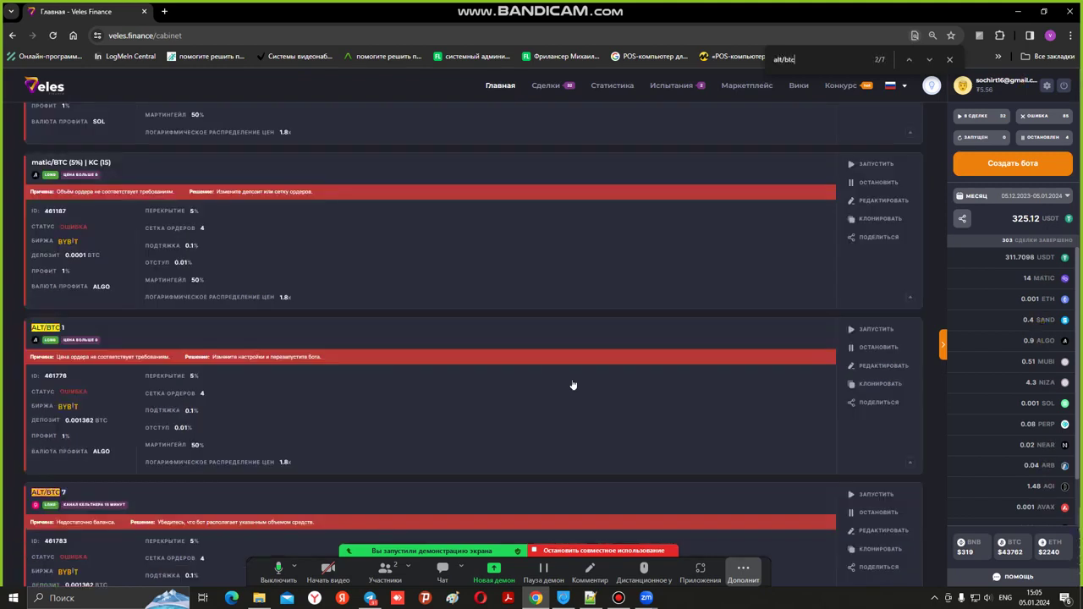
key("Return")
Step: Open the last ALT/BTC 10 bot in the list, the one with XRP as profit currency, for editing
scroll(570, 395, "down", 3)
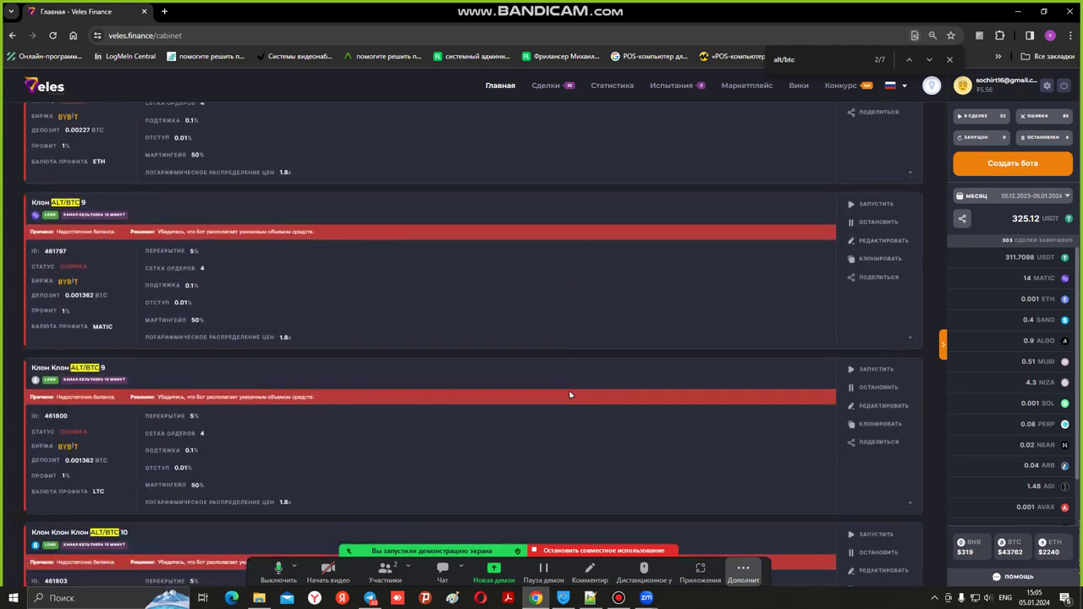
scroll(338, 436, "down", 5)
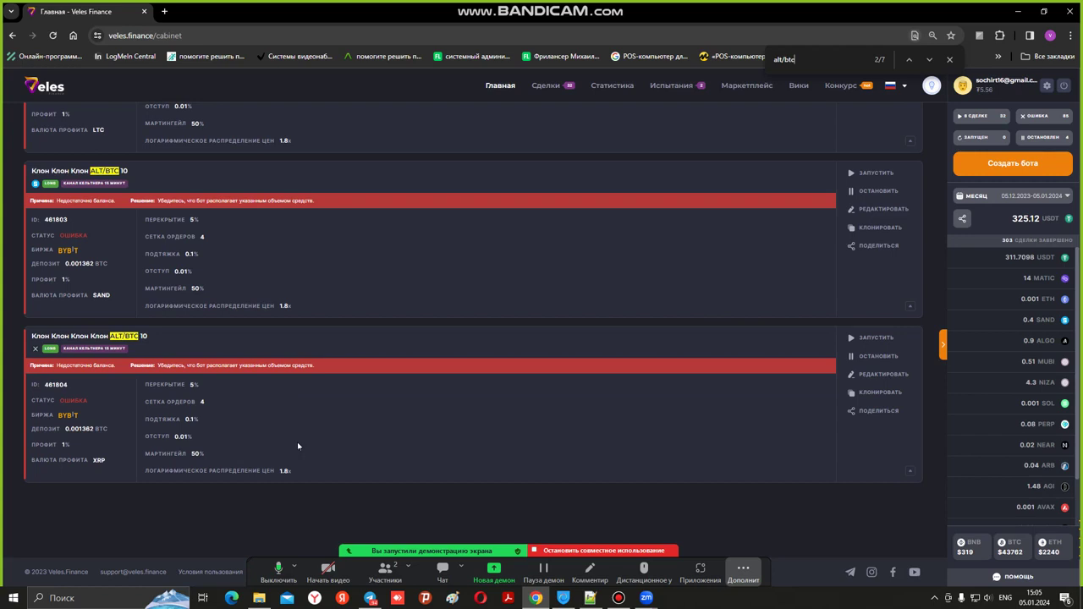
scroll(297, 446, "up", 1)
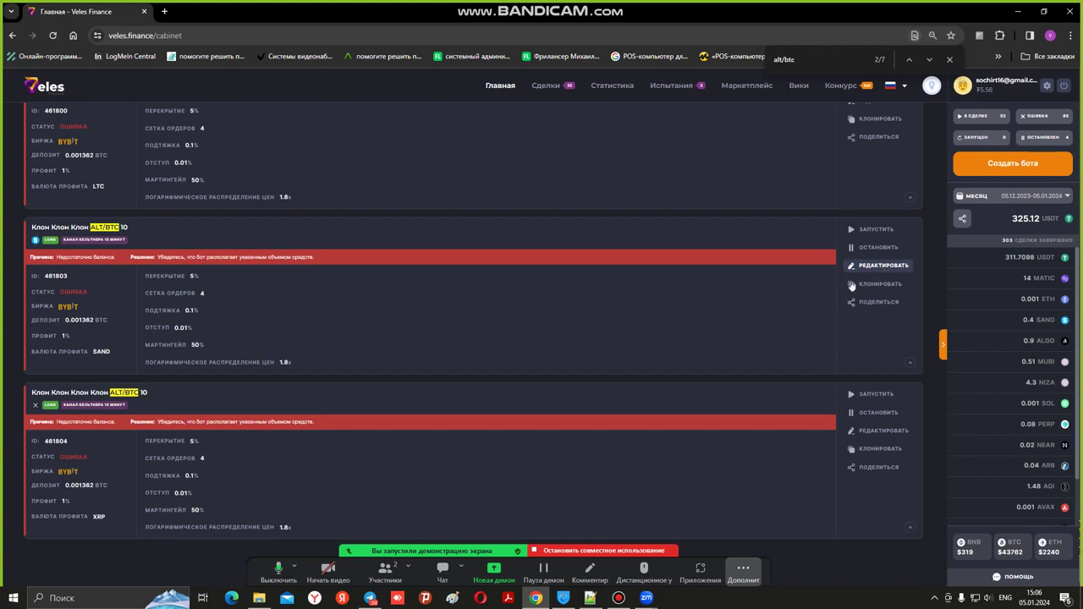
left_click(850, 431)
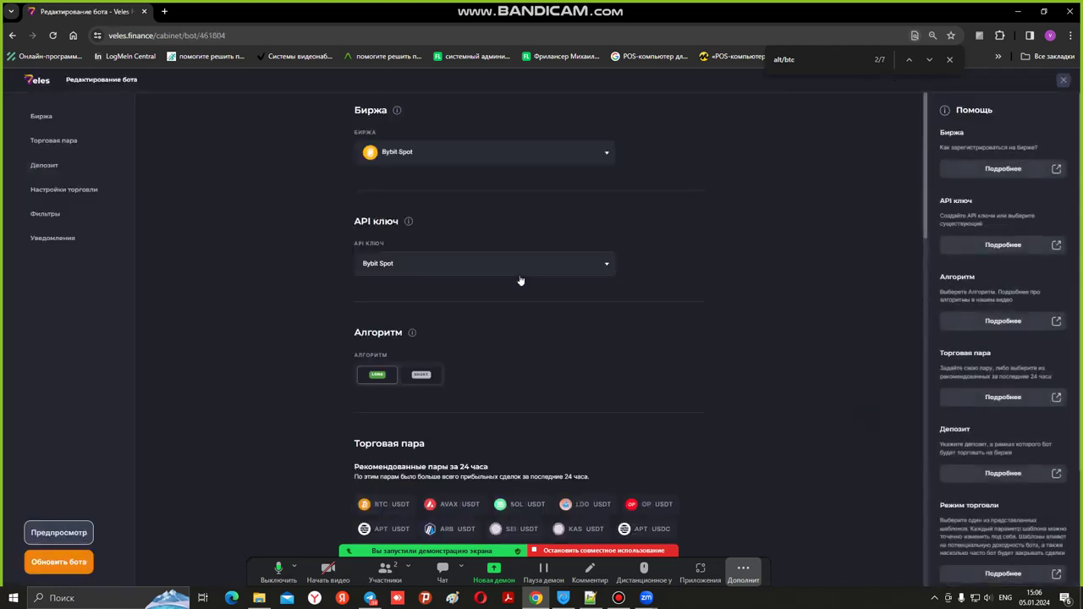
Step: Refresh the BTC balance in the Deposit section and review the bot's API key, algorithm and trading pair settings
scroll(293, 335, "down", 3)
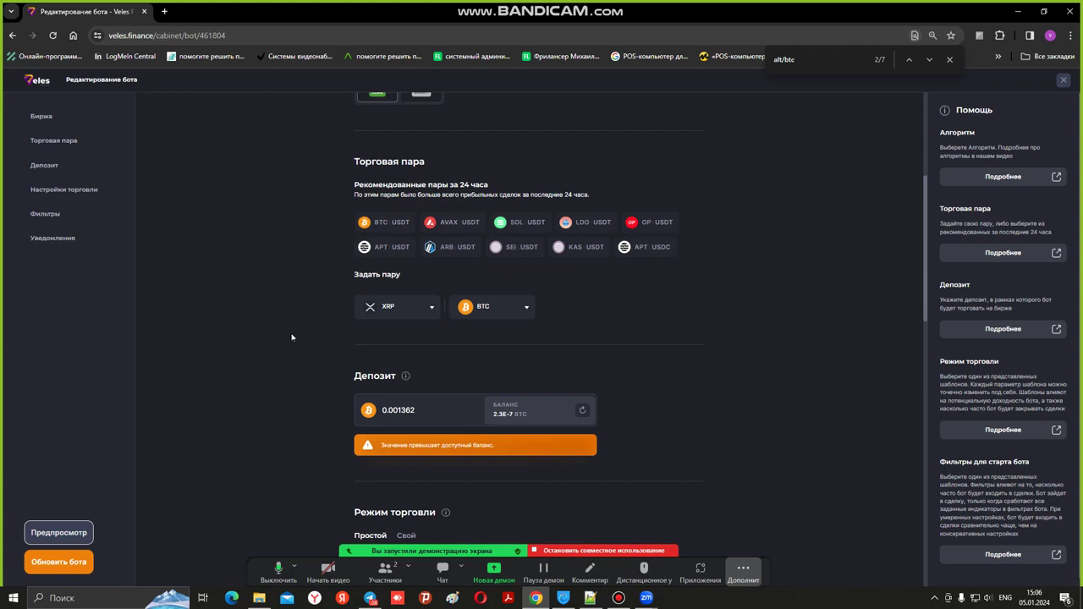
left_click(584, 412)
left_click_drag(500, 414, 531, 416)
scroll(474, 423, "up", 3)
scroll(502, 368, "down", 1)
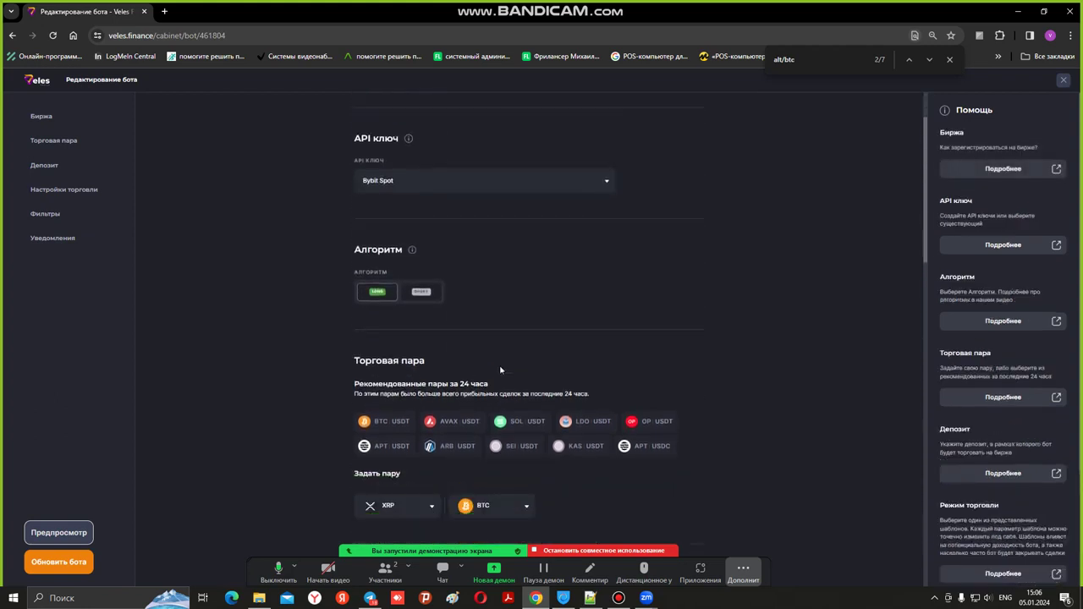
scroll(500, 370, "down", 1)
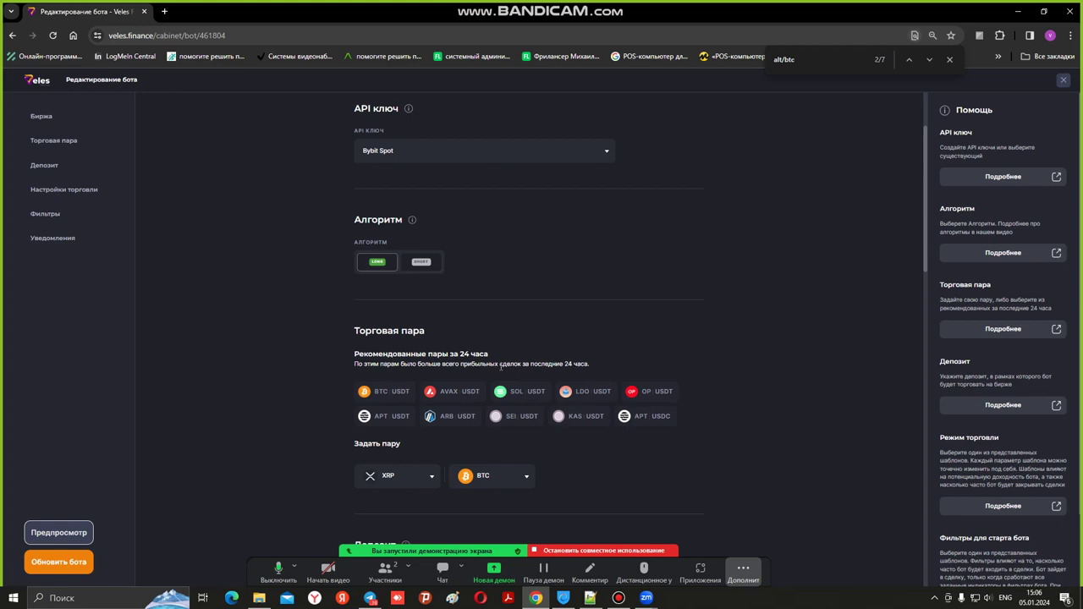
scroll(501, 368, "down", 4)
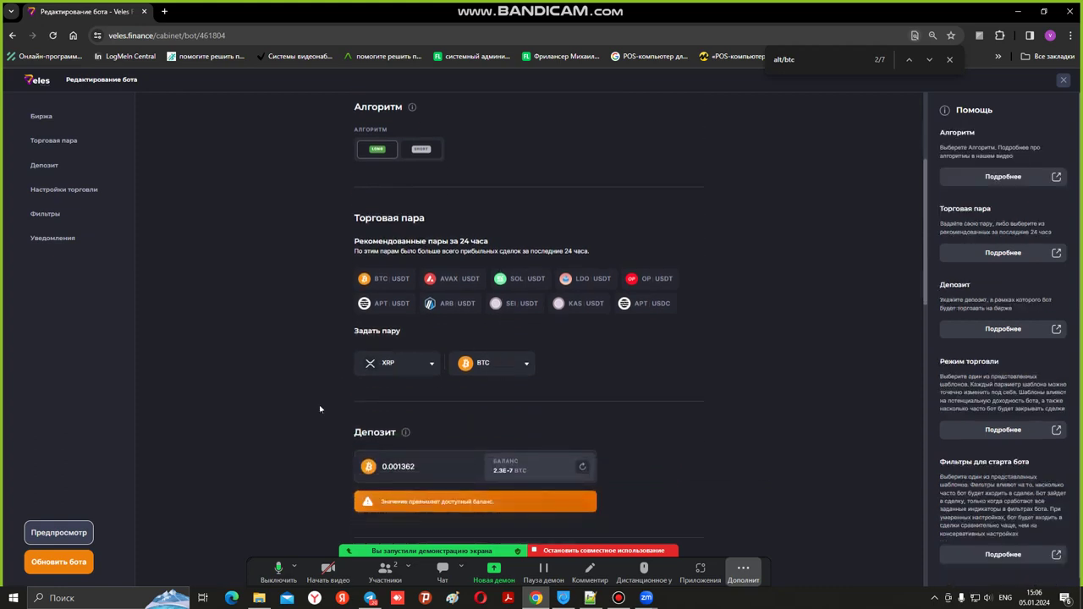
Step: Browse the base coins available for pairing with BTC and close the list without choosing another coin
left_click(408, 366)
scroll(399, 418, "down", 3)
scroll(398, 418, "up", 3)
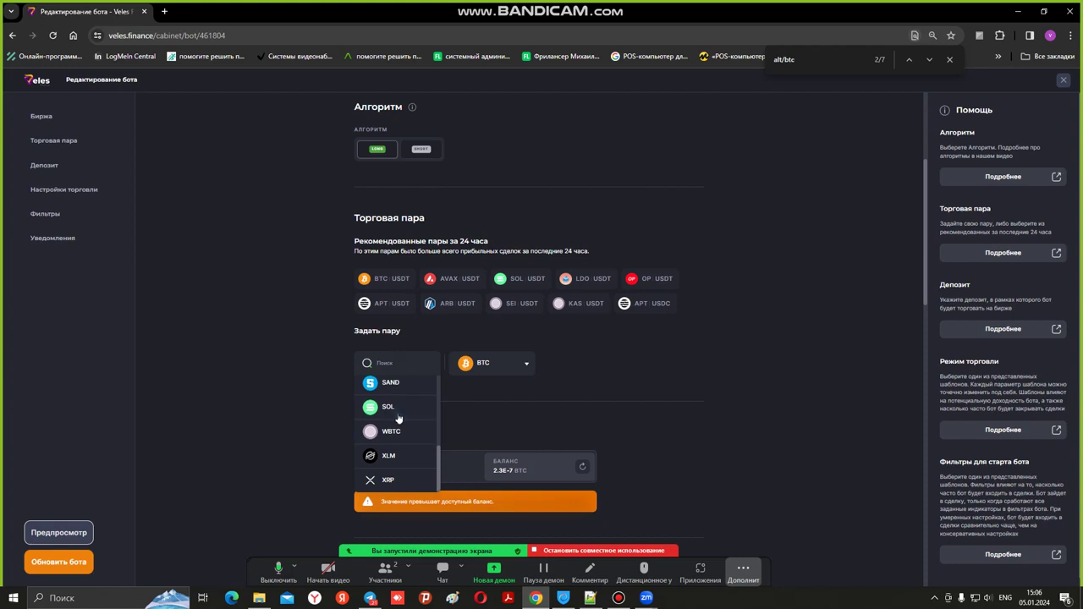
left_click(311, 382)
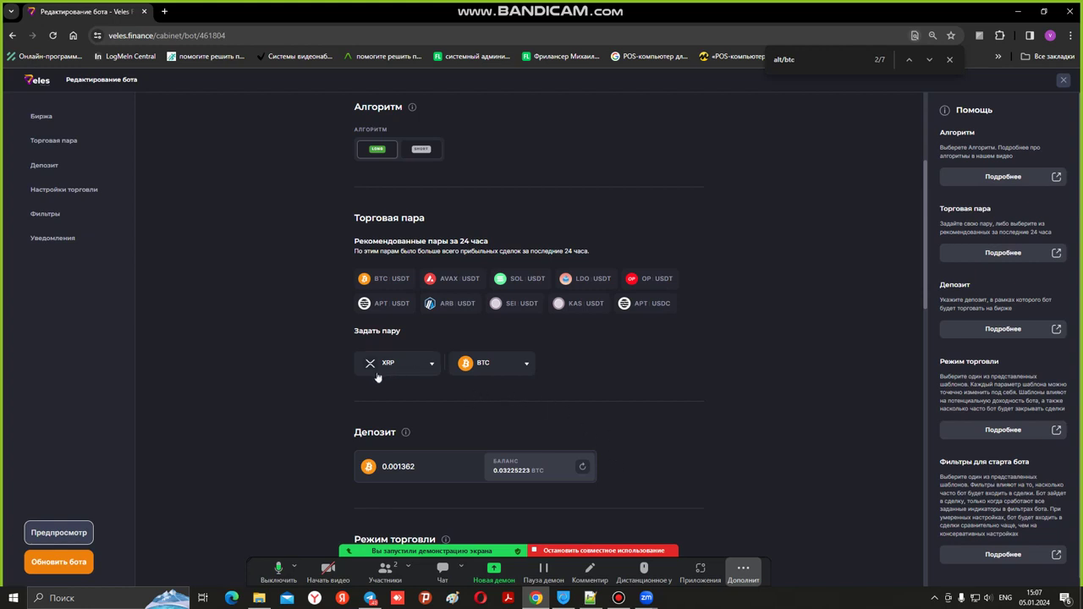
Step: Examine the bot's deposit, order grid, stop-loss, profit and start filter settings
scroll(334, 428, "down", 2)
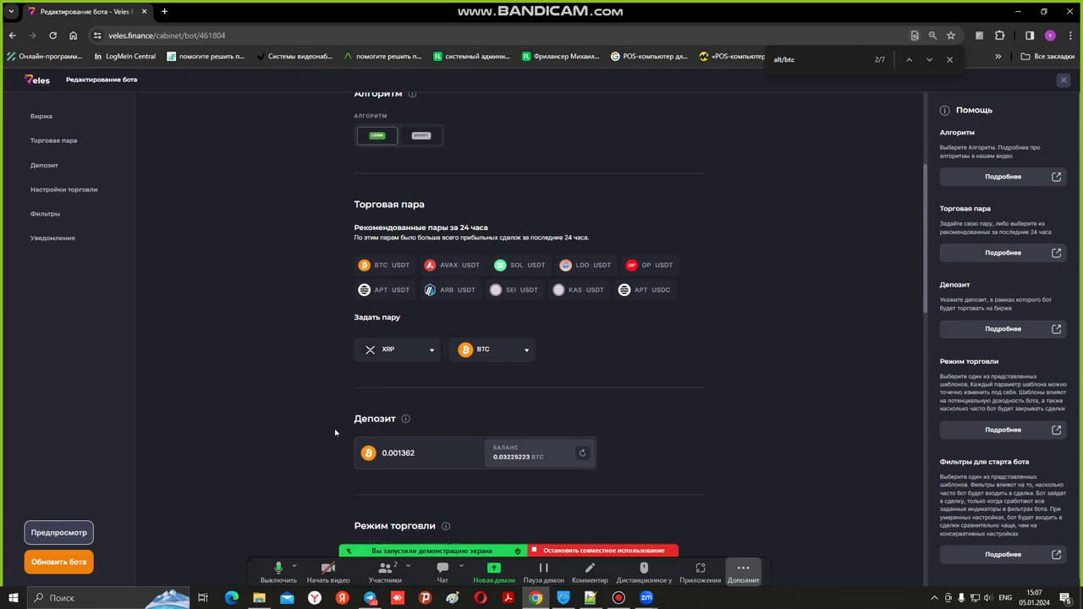
scroll(334, 428, "up", 4)
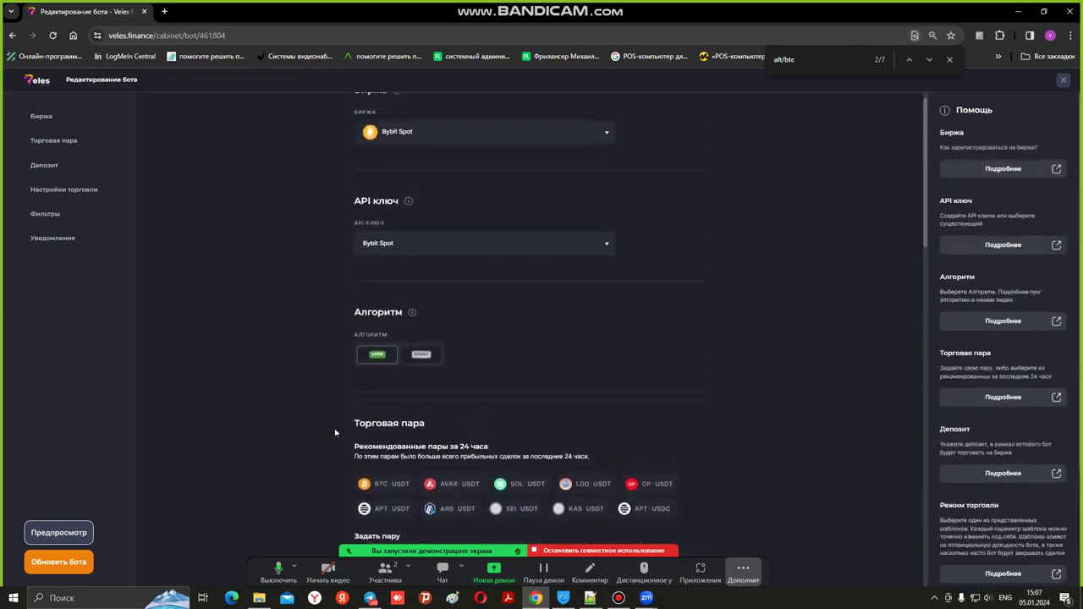
scroll(334, 428, "down", 10)
scroll(335, 428, "down", 4)
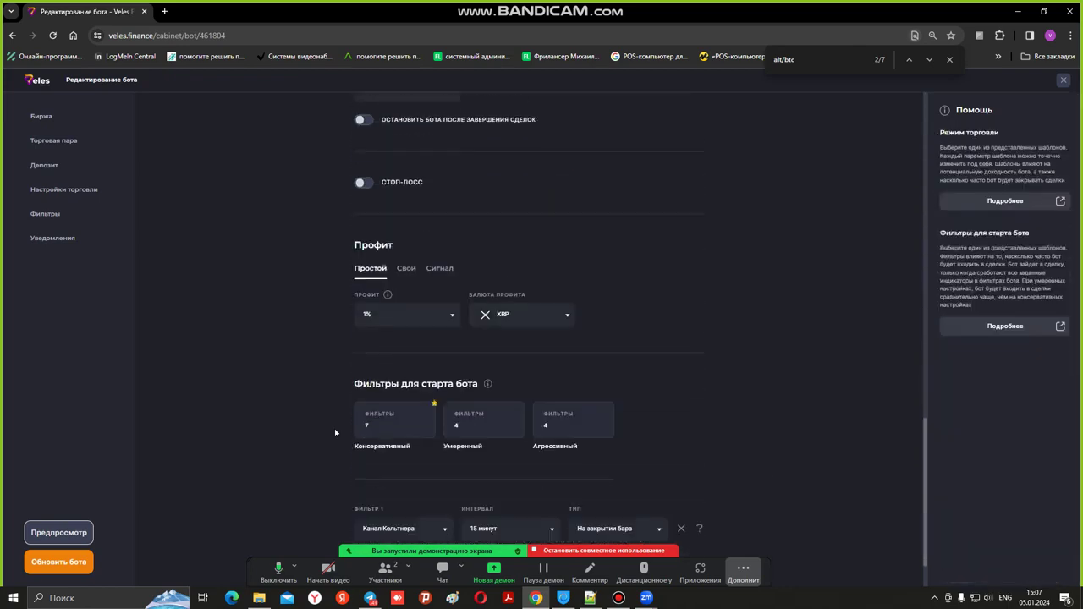
scroll(333, 429, "up", 1)
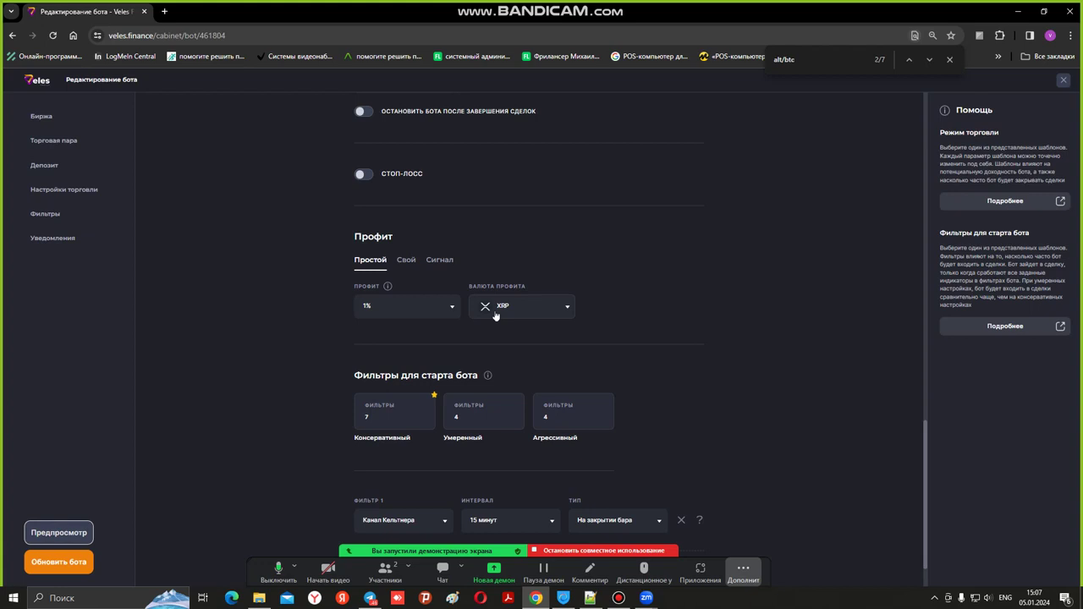
scroll(495, 315, "up", 2)
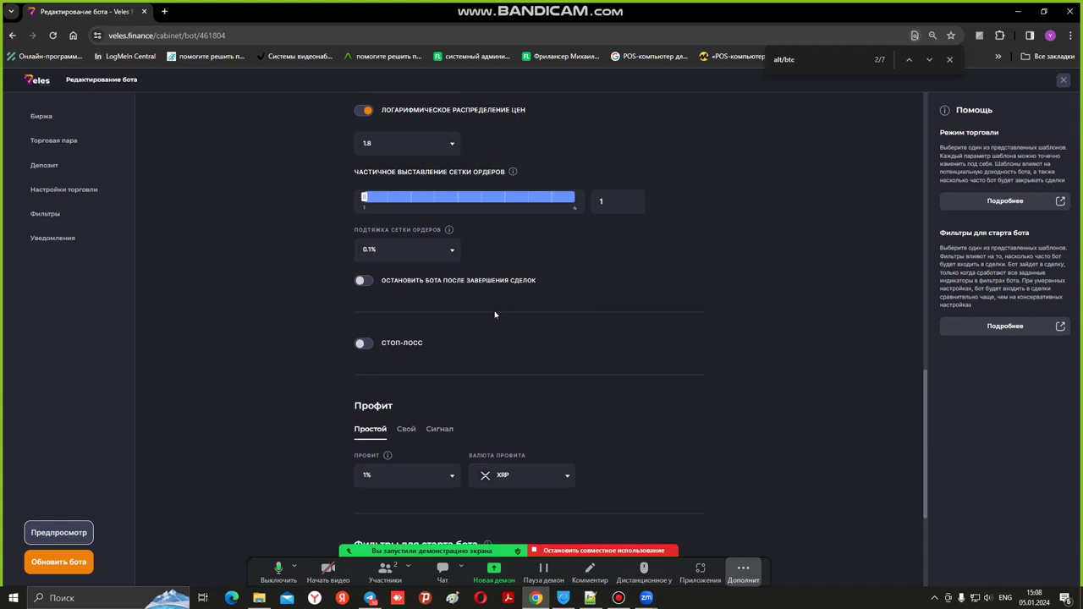
Step: Return to the bot's exchange settings and hand over mouse and keyboard control of the shared screen to the Veles Finance participant
scroll(495, 315, "up", 7)
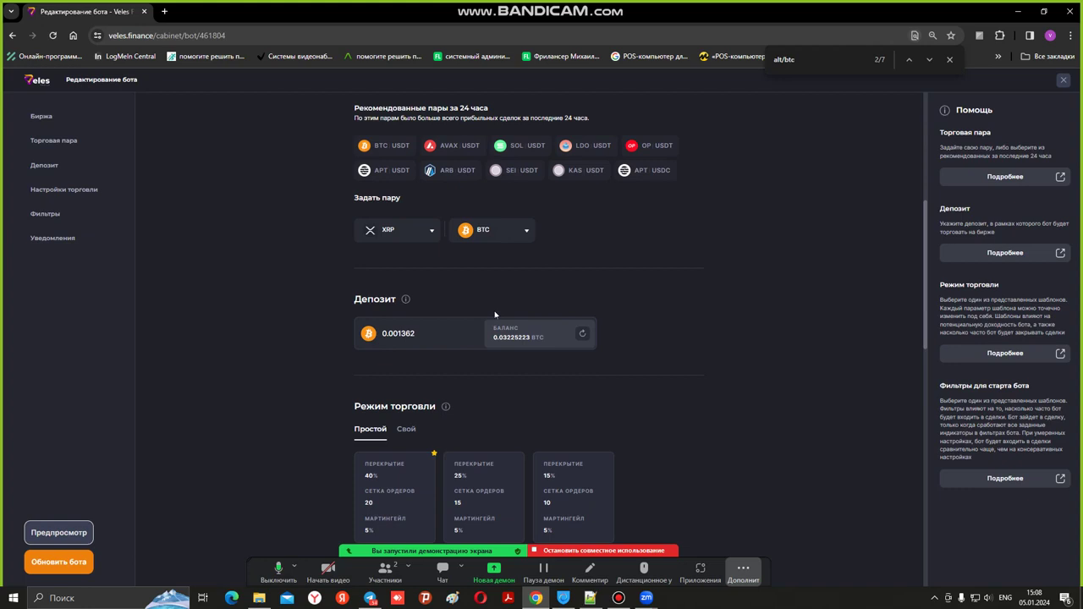
scroll(495, 314, "up", 1)
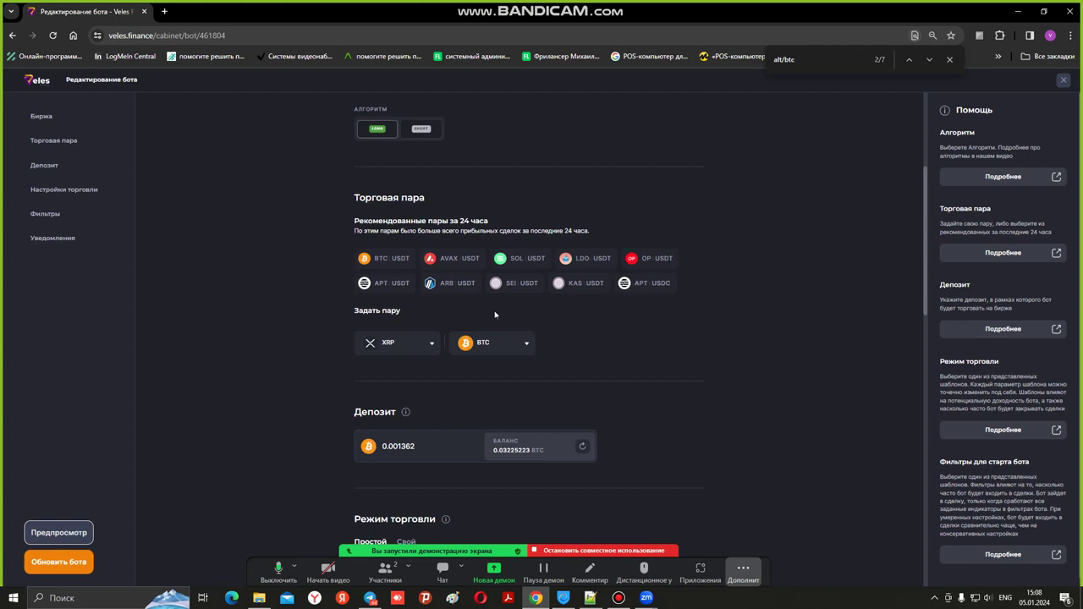
scroll(495, 315, "up", 3)
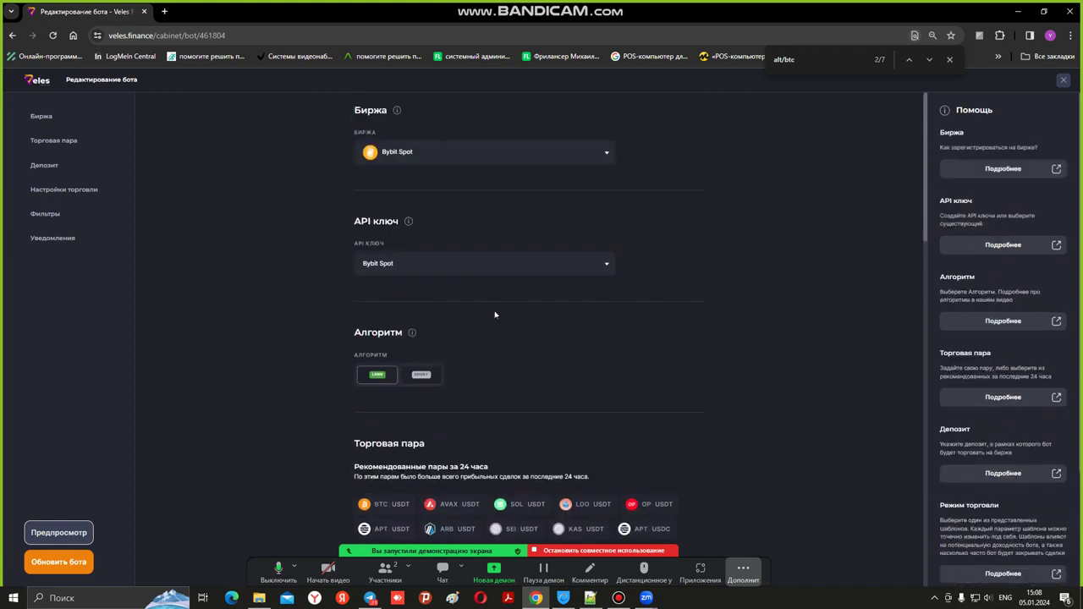
left_click(645, 569)
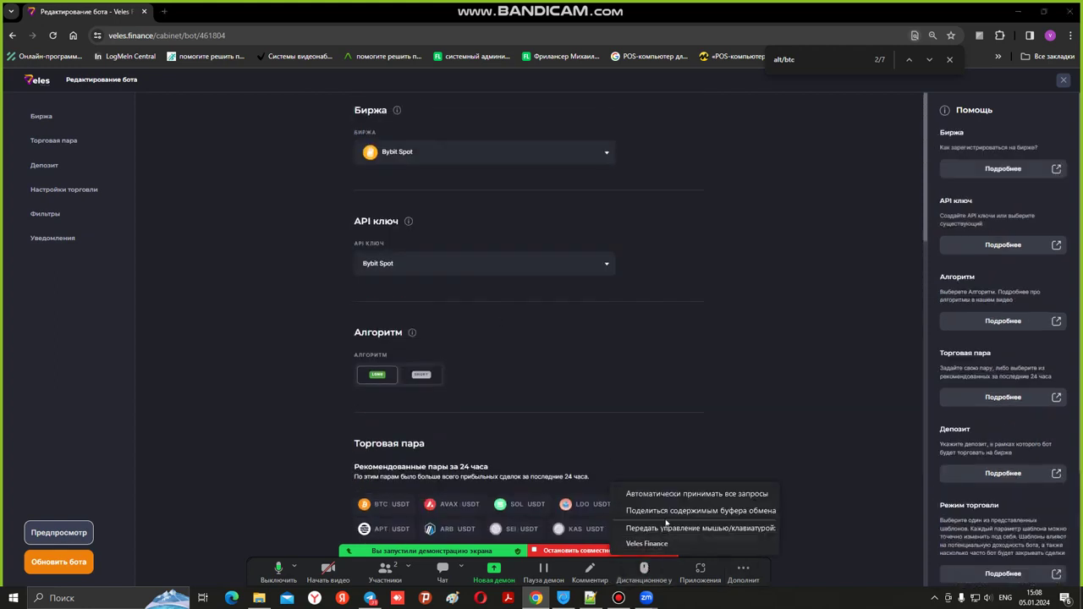
left_click(729, 543)
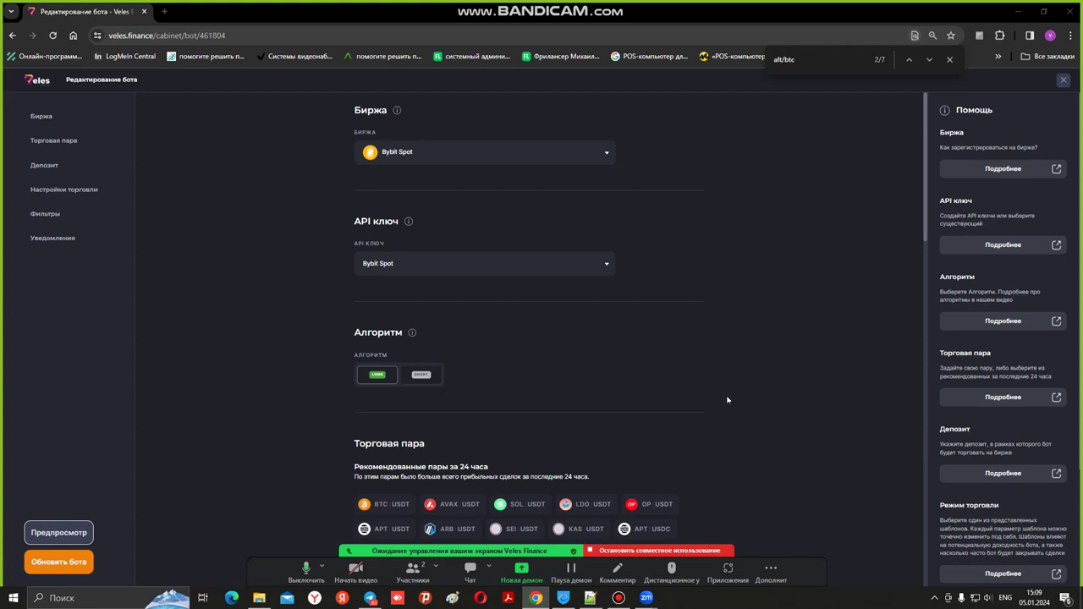
Step: Refresh the BTC balance in the bot's Deposit section
scroll(727, 399, "down", 1)
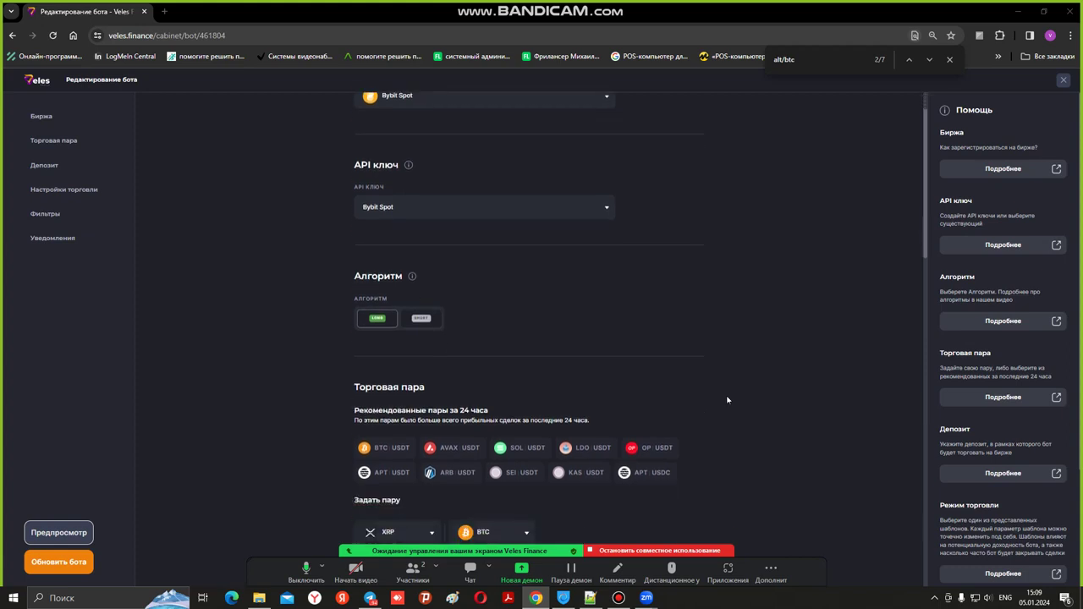
scroll(727, 399, "down", 2)
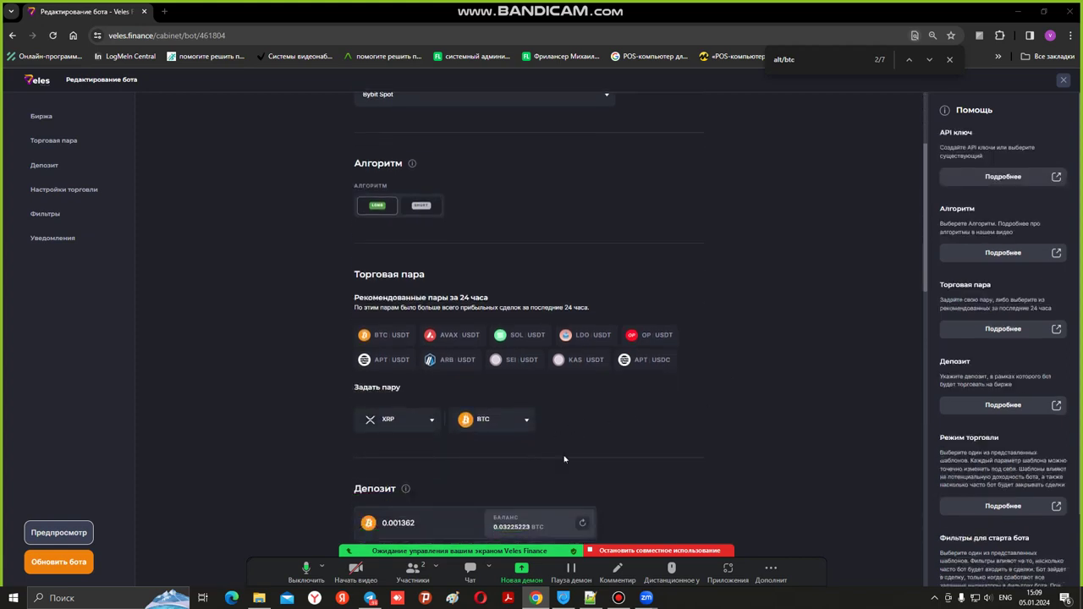
scroll(711, 434, "down", 3)
left_click(582, 354)
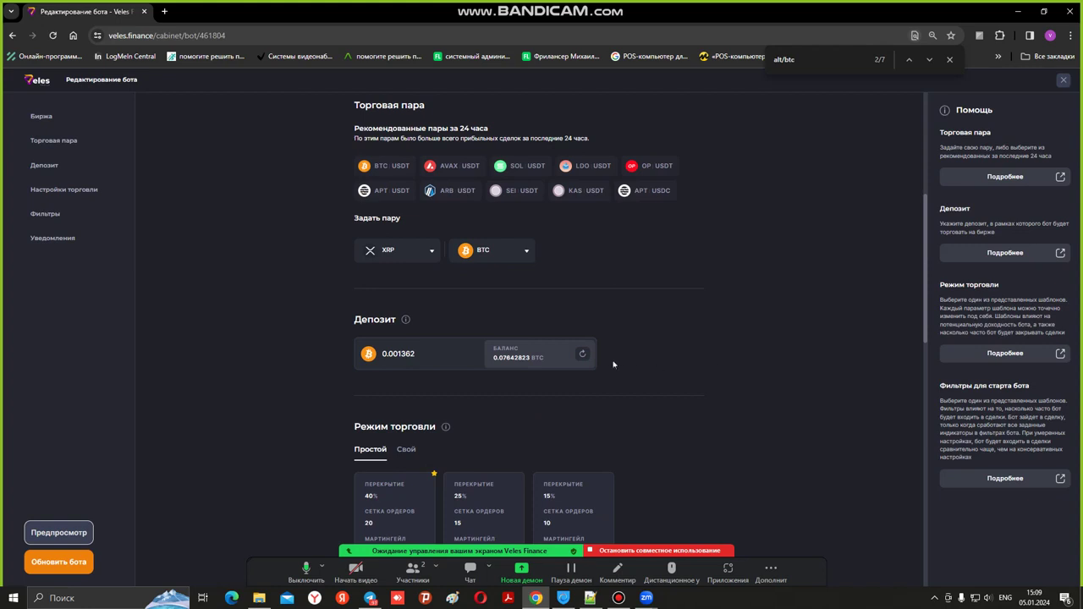
left_click(582, 353)
scroll(674, 370, "down", 2)
scroll(674, 371, "up", 1)
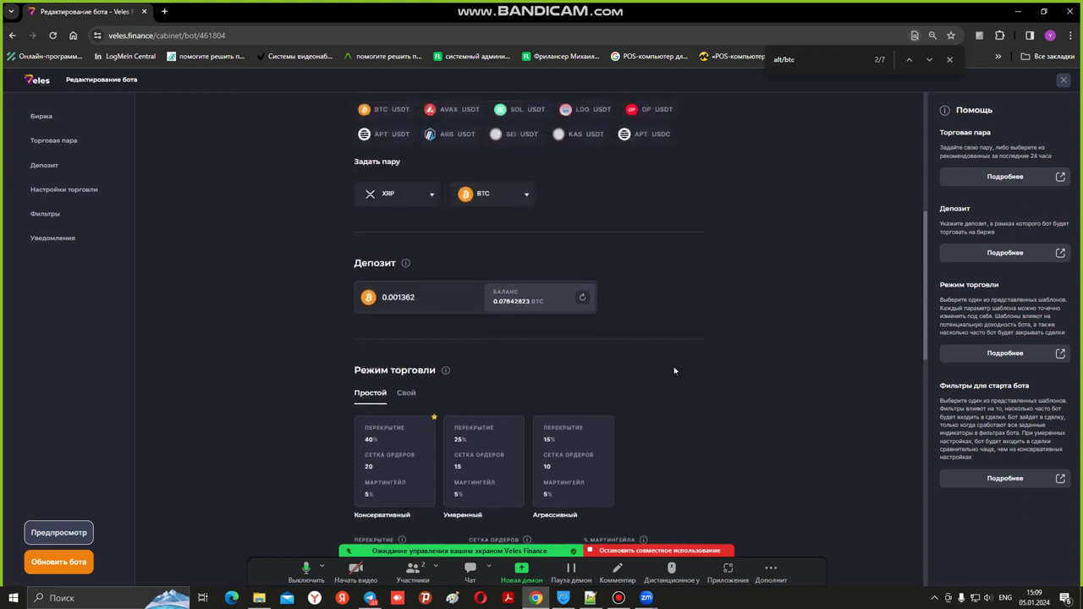
Step: Examine the bot's trading mode, order grid, profit and start filter settings, and recheck its trading pair and deposit
scroll(670, 368, "down", 2)
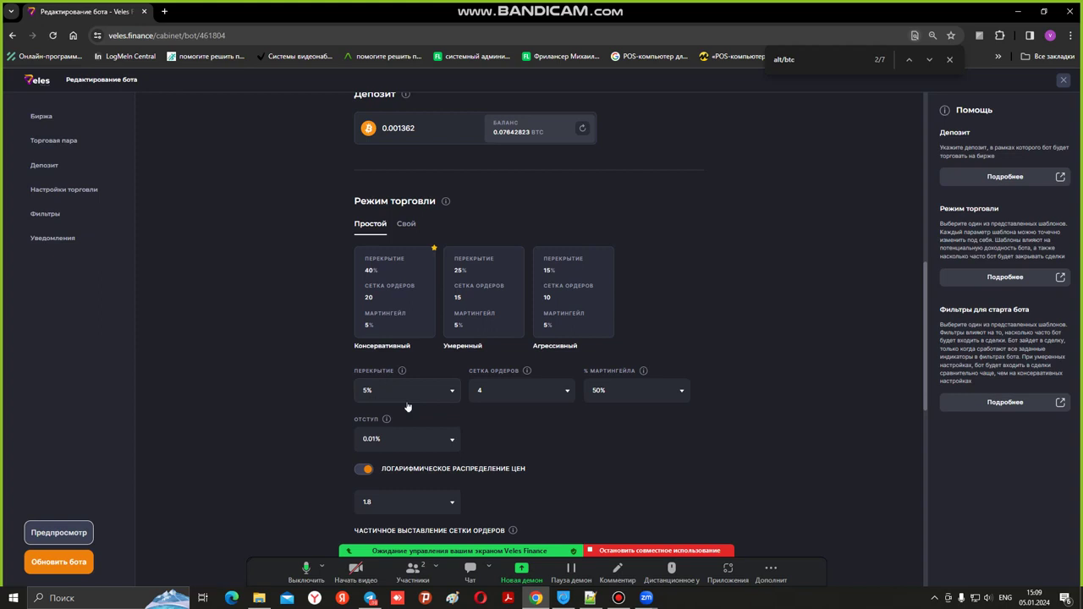
scroll(407, 407, "down", 2)
scroll(407, 407, "down", 5)
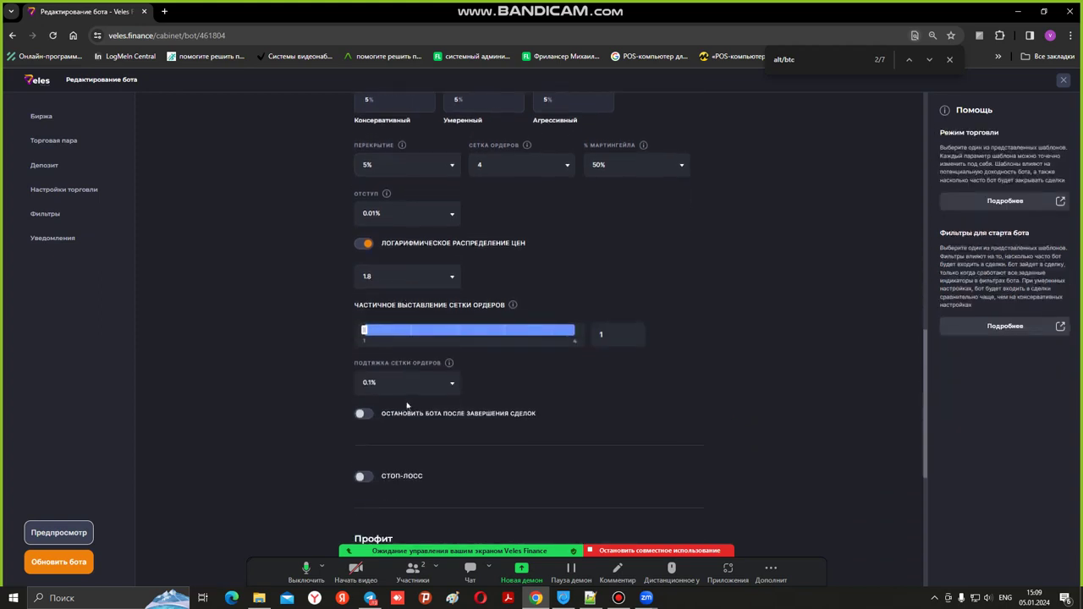
scroll(406, 401, "down", 2)
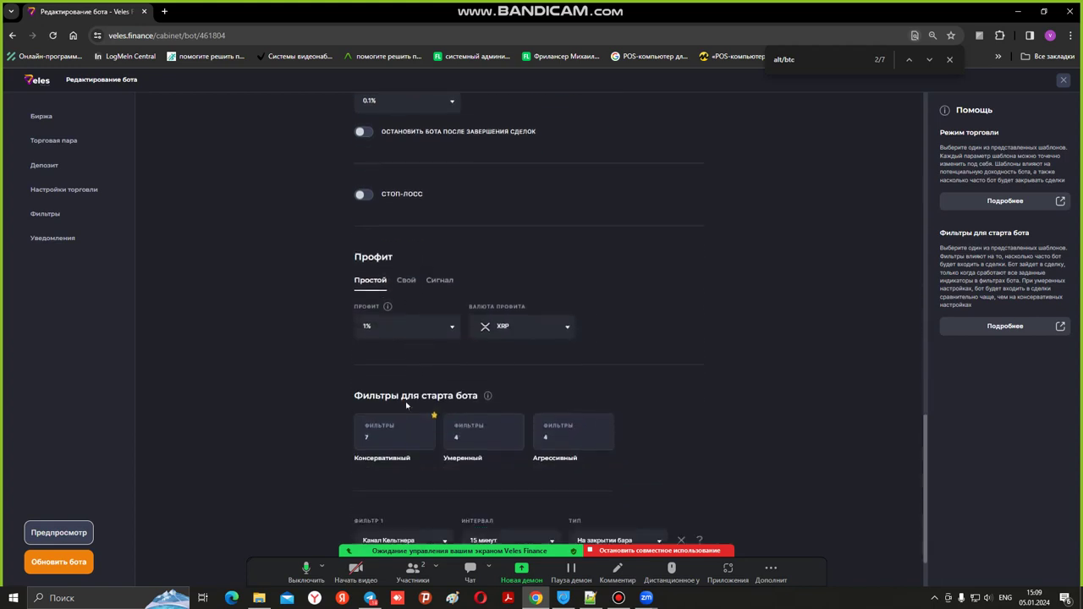
scroll(406, 406, "down", 2)
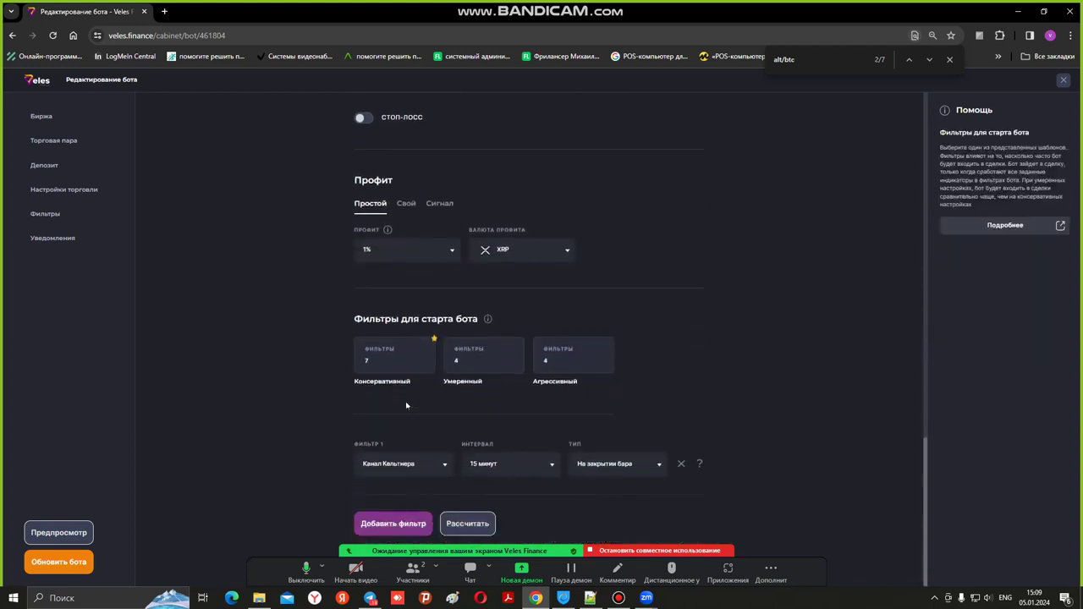
scroll(406, 406, "up", 6)
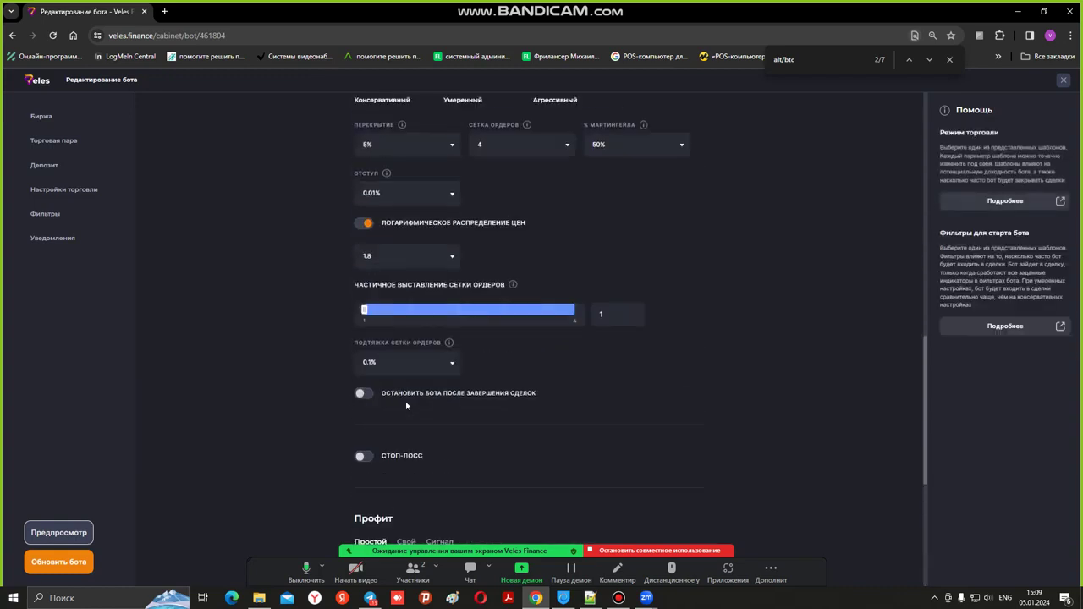
scroll(405, 401, "up", 8)
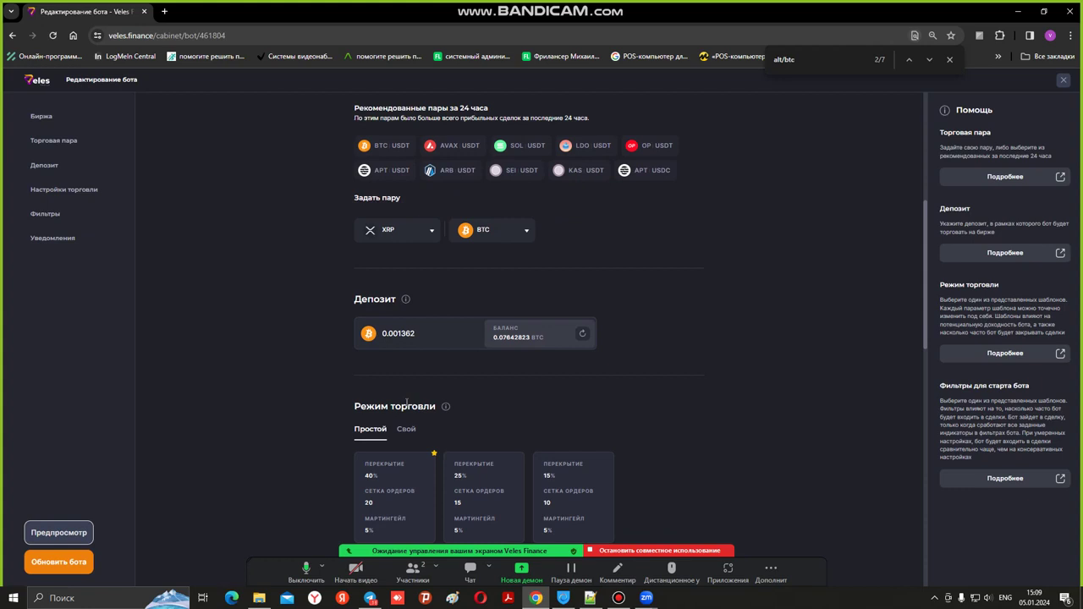
scroll(406, 402, "up", 6)
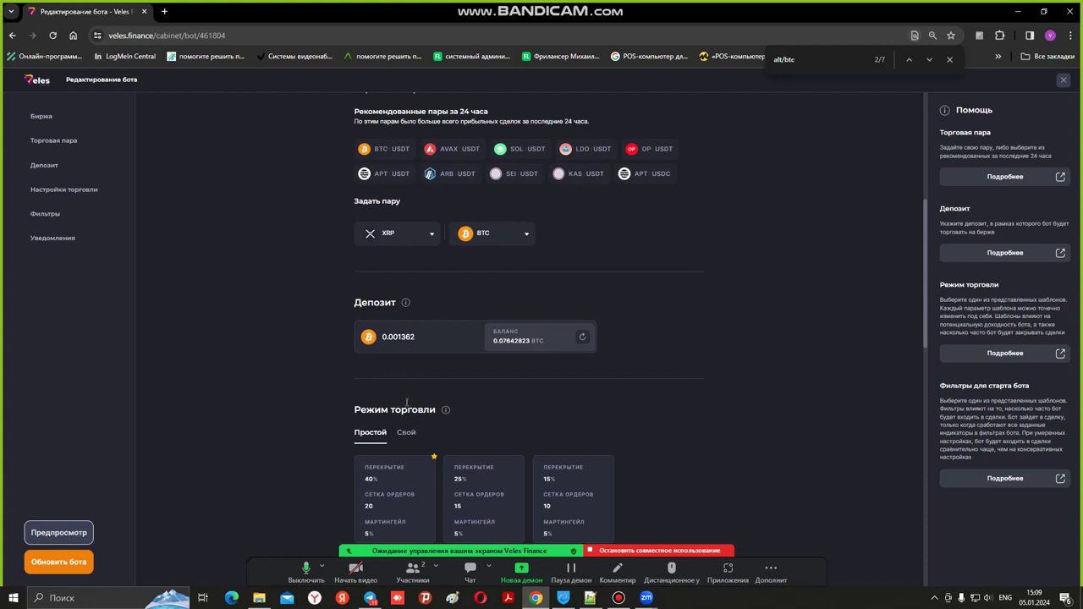
scroll(406, 402, "down", 10)
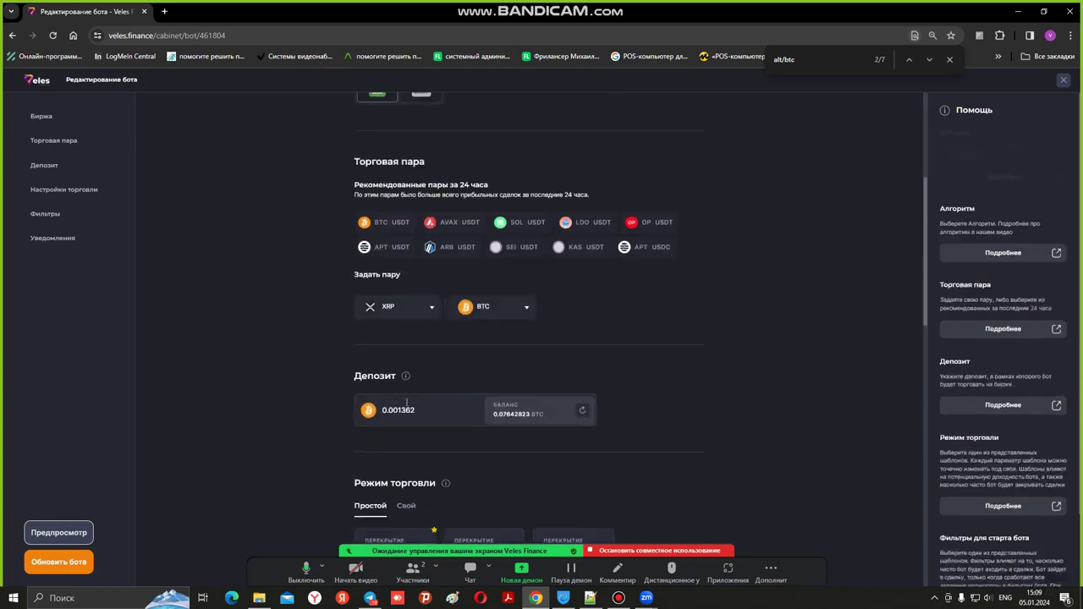
scroll(649, 445, "down", 3)
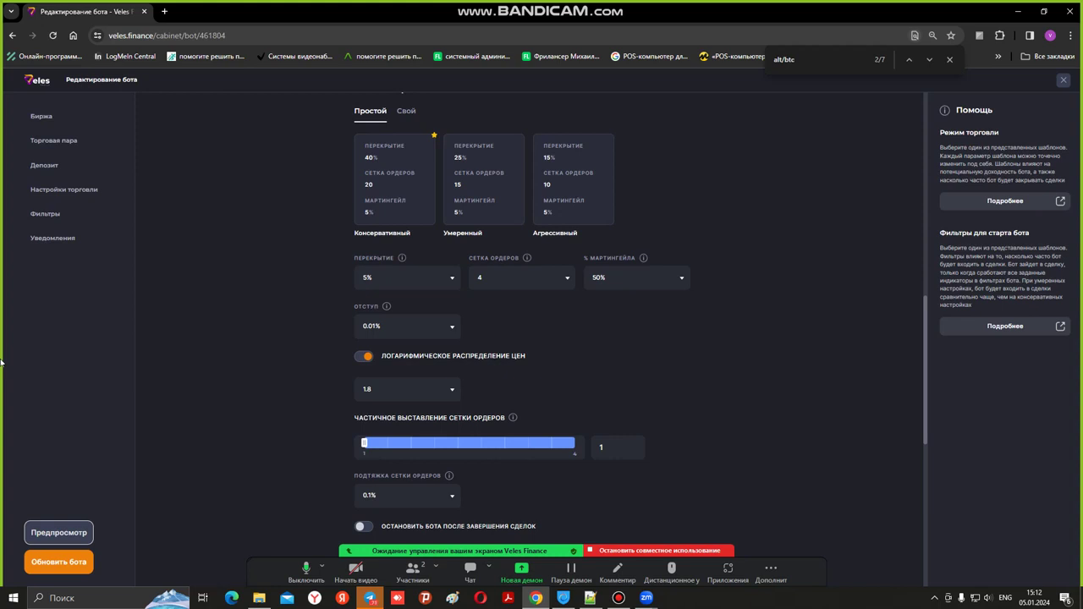
Step: Preview the bot's limit orders on the XRPBTC chart before and after rechecking the order grid and deposit settings, closing the chart each time
left_click(51, 533)
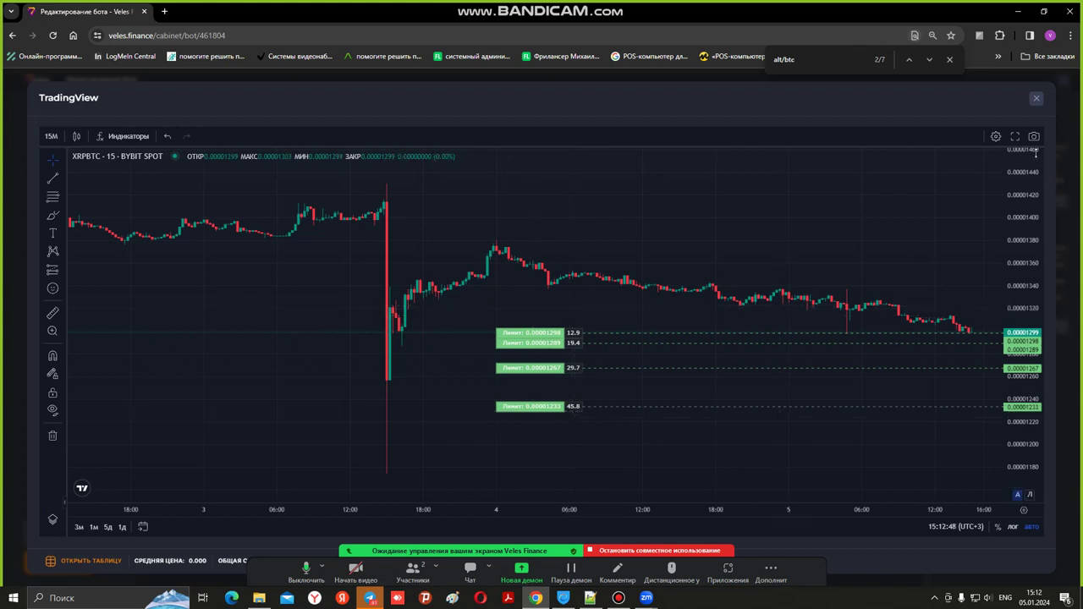
left_click(1035, 100)
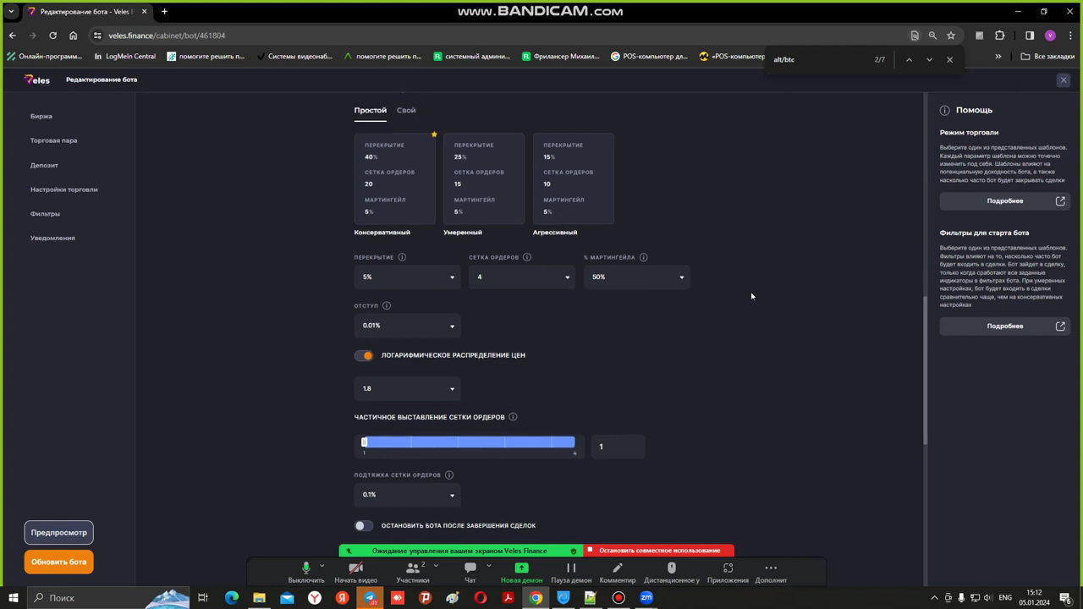
scroll(669, 342, "down", 1)
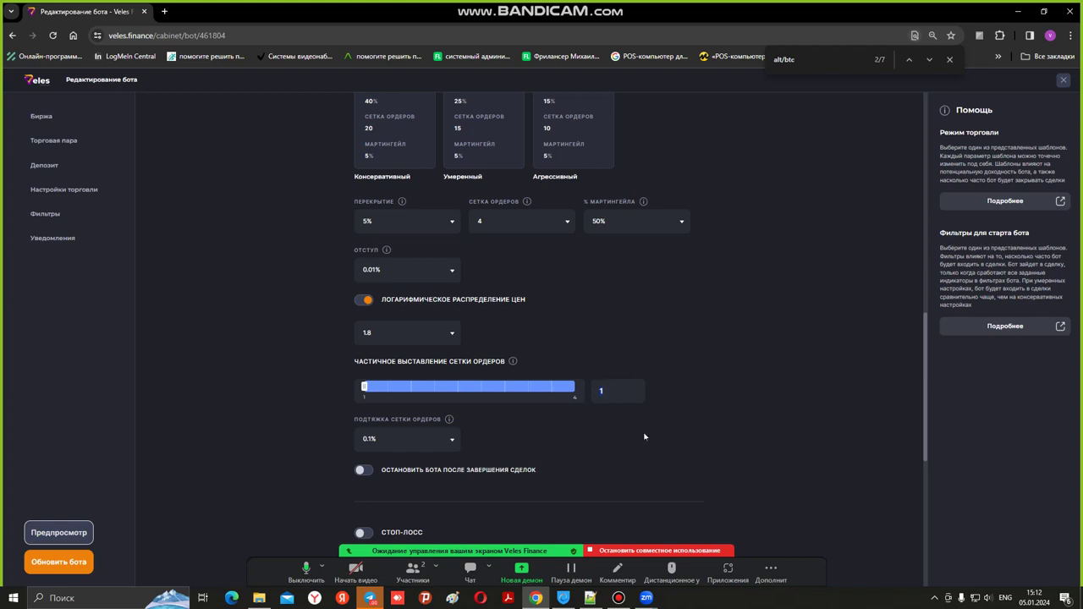
scroll(644, 437, "up", 3)
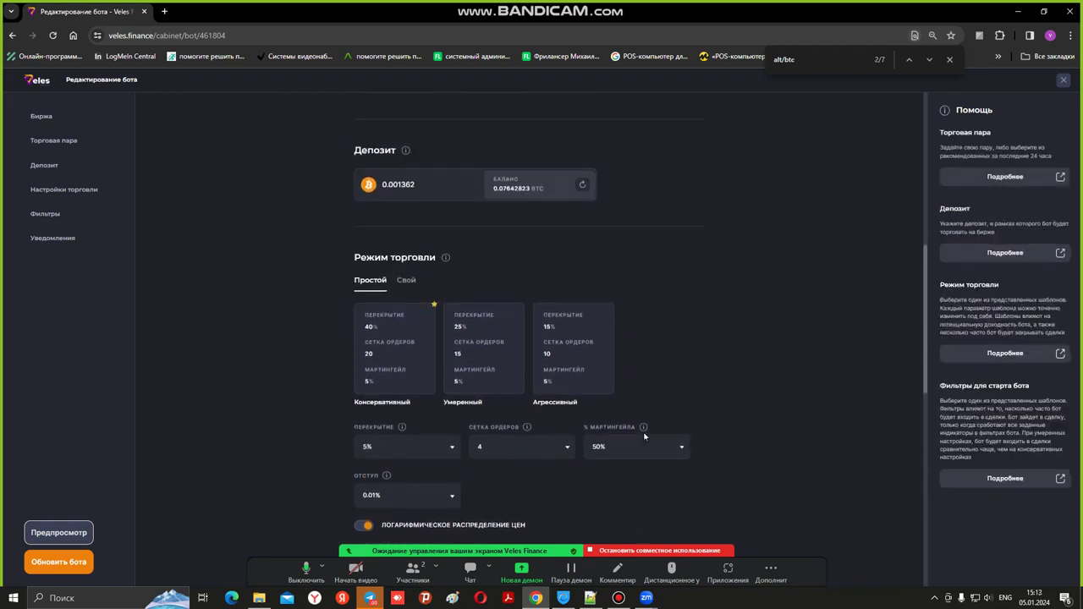
scroll(644, 436, "up", 2)
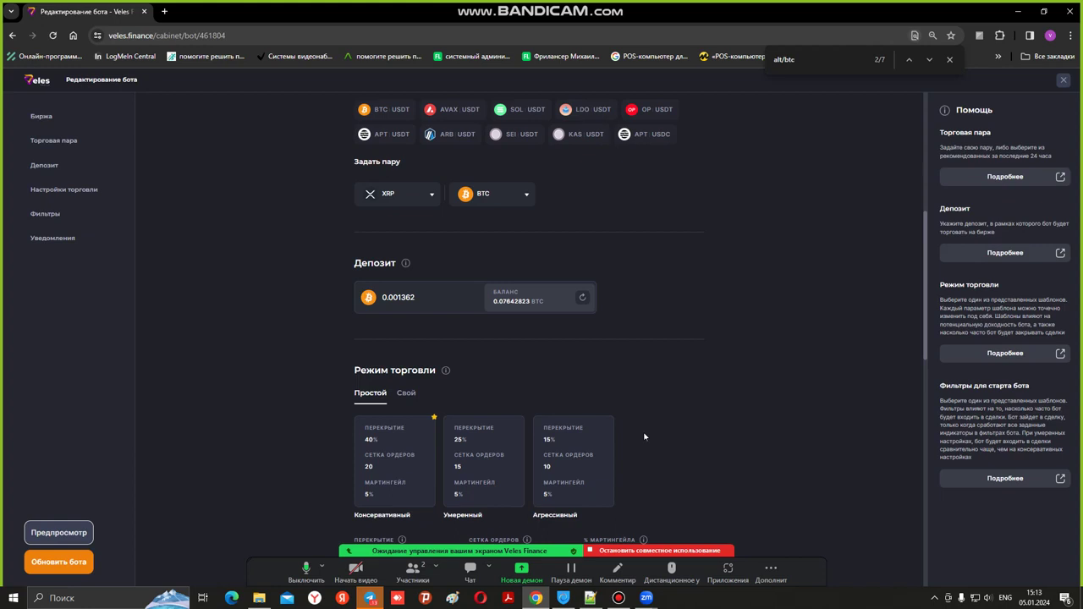
left_click(81, 530)
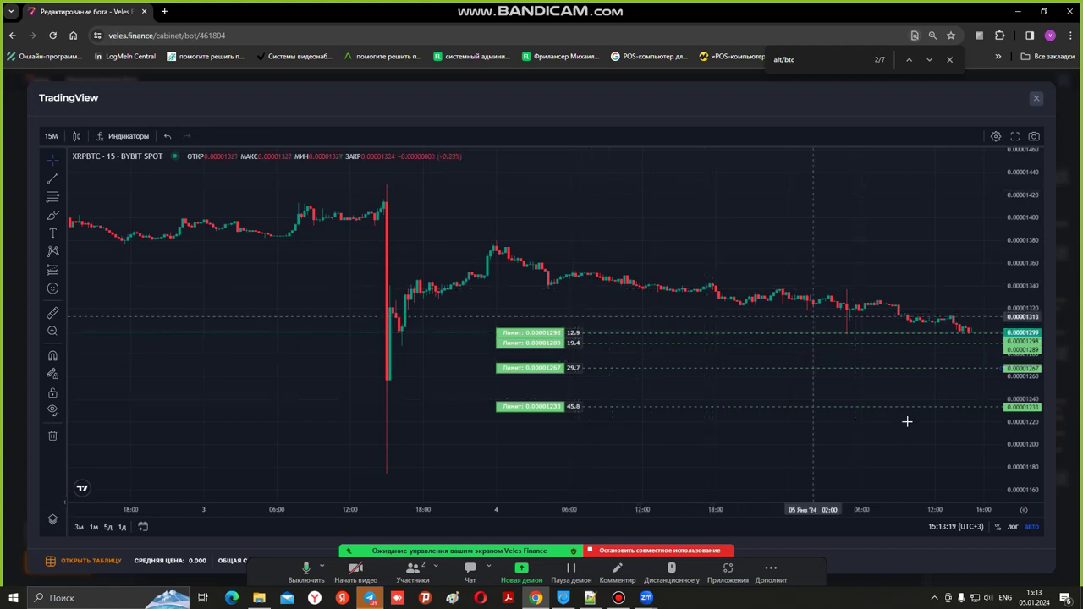
left_click(1037, 98)
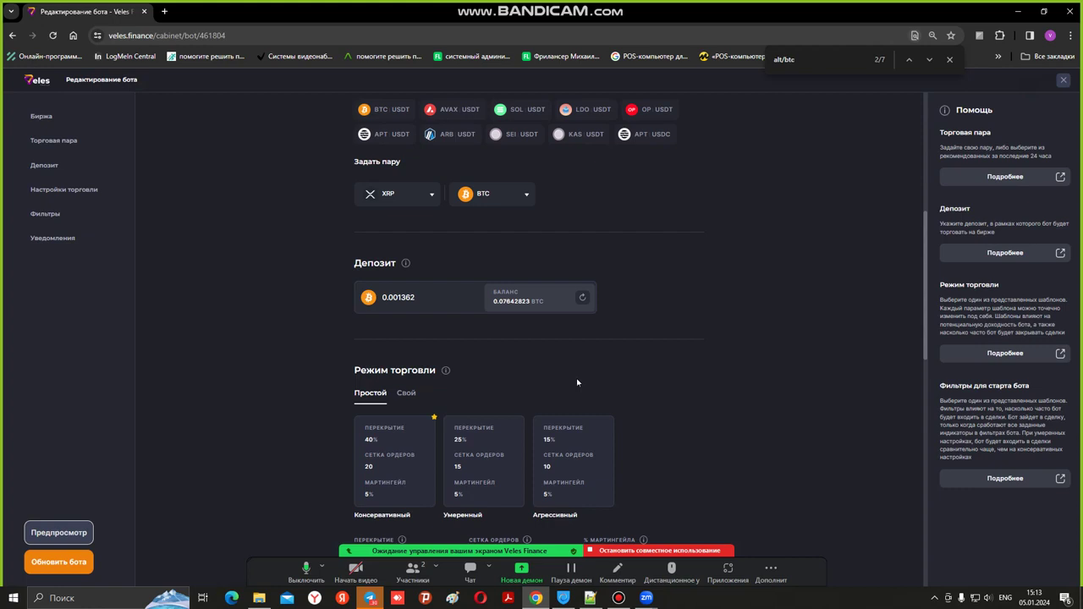
Step: Set the logarithmic price distribution of the order grid to 2.5
scroll(577, 380, "up", 1)
scroll(576, 381, "down", 4)
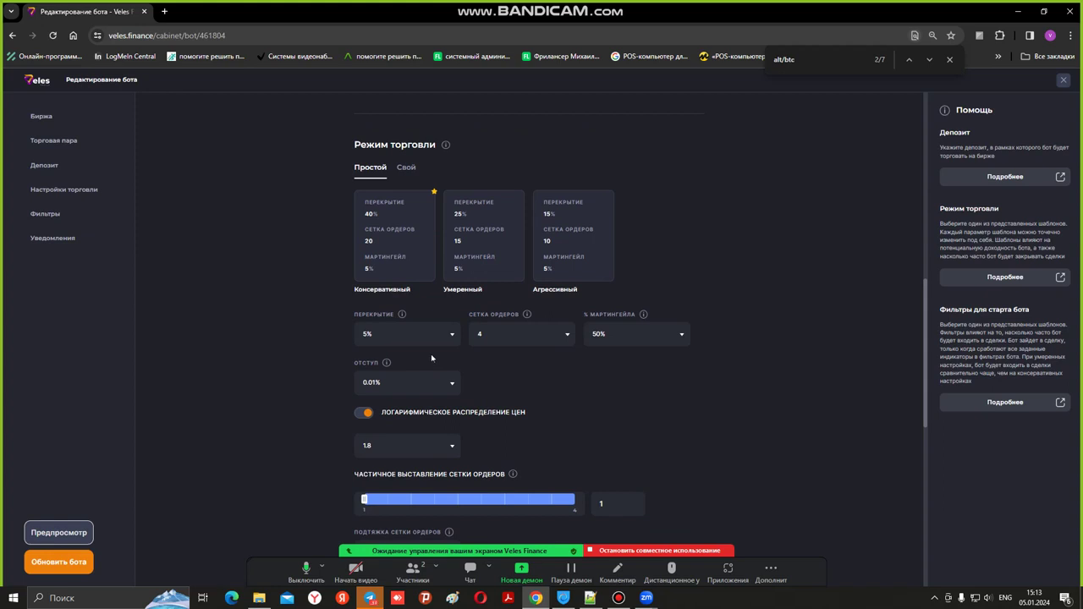
left_click(452, 446)
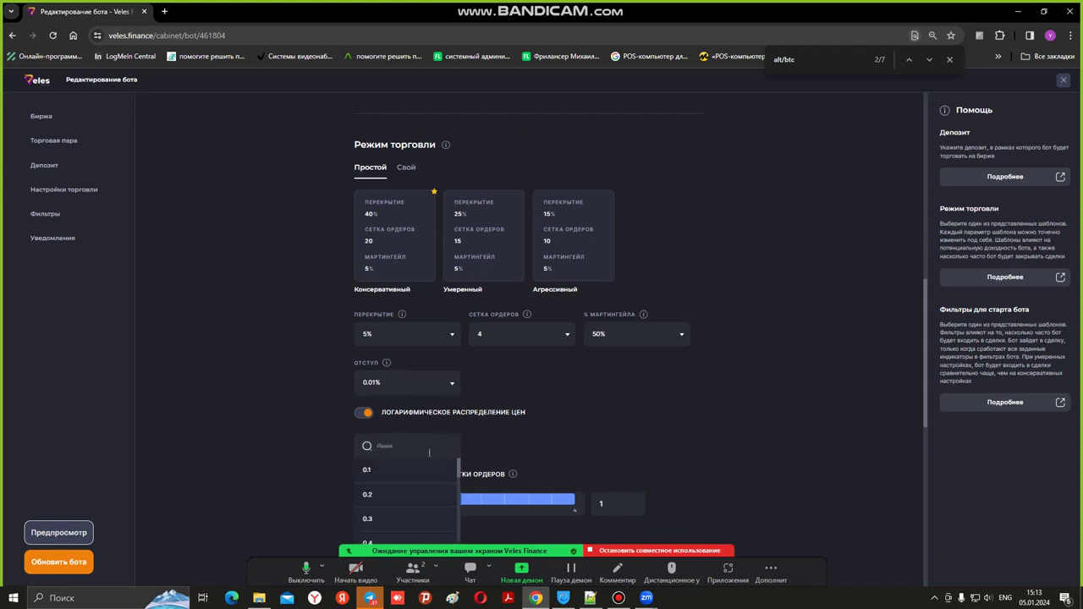
type("2.5")
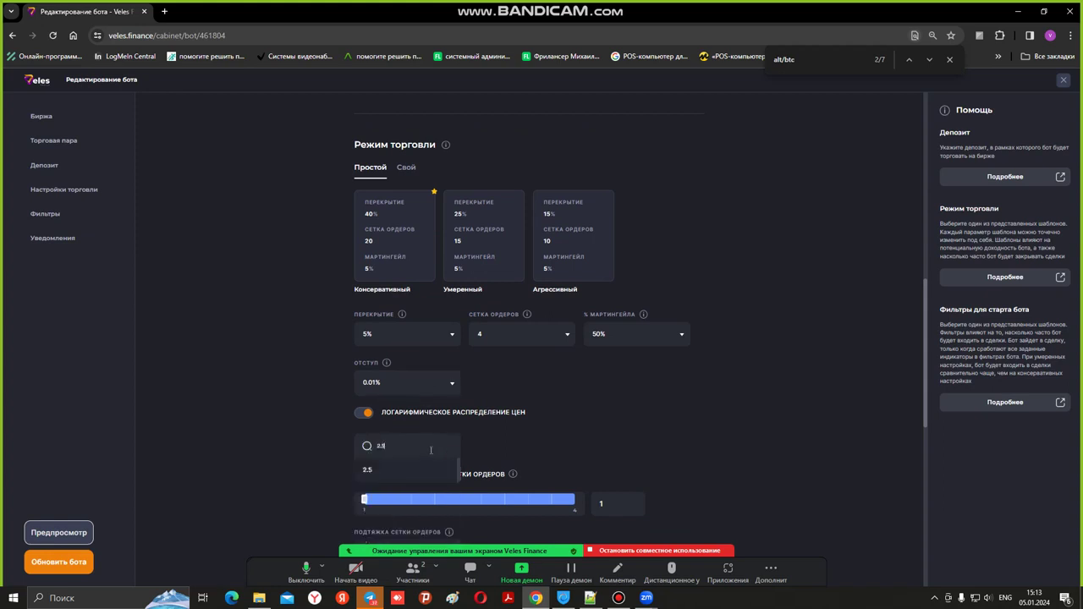
left_click(394, 472)
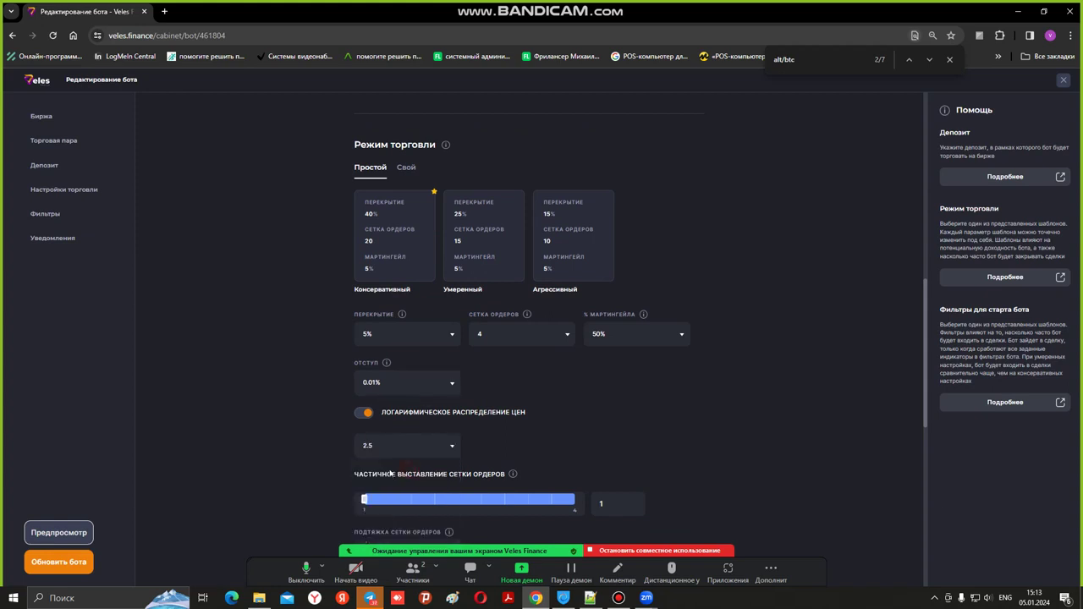
Step: Preview the updated order grid on the XRPBTC chart and examine the spacing of the limit orders
left_click(56, 535)
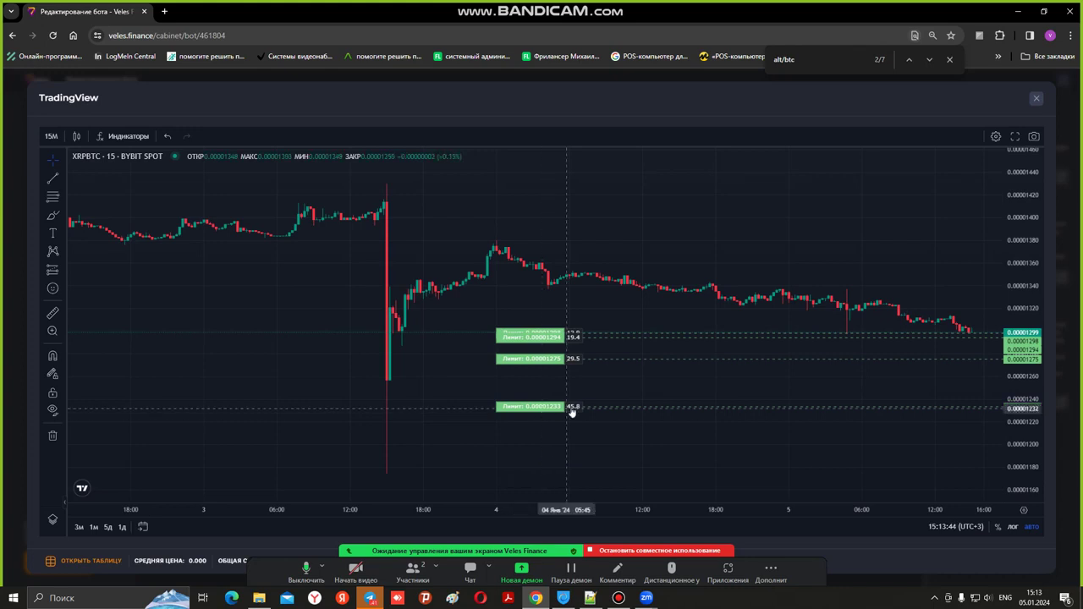
scroll(907, 380, "up", 5)
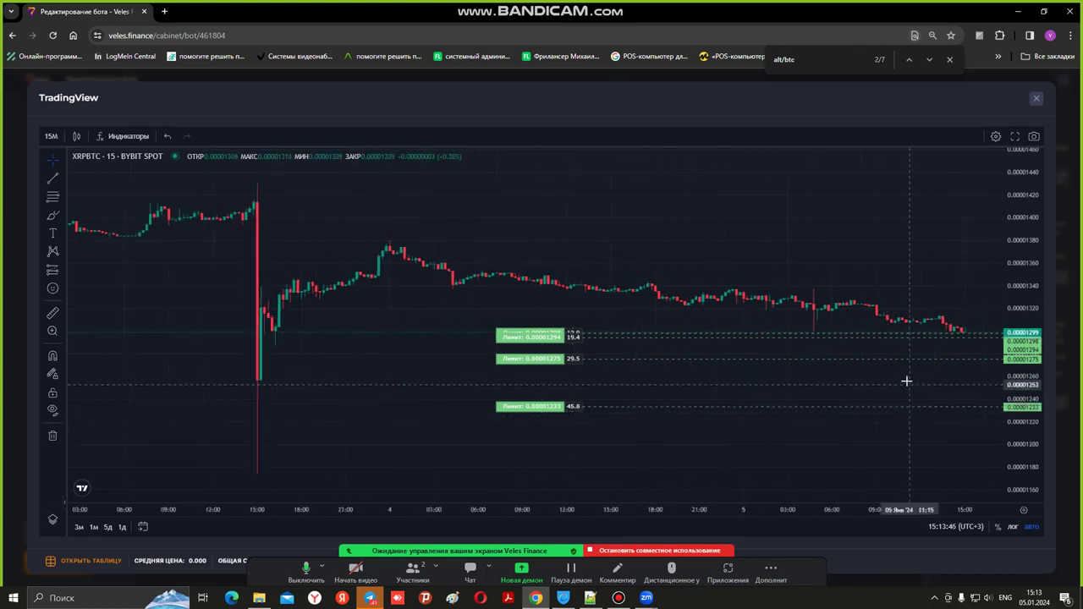
scroll(890, 394, "down", 3)
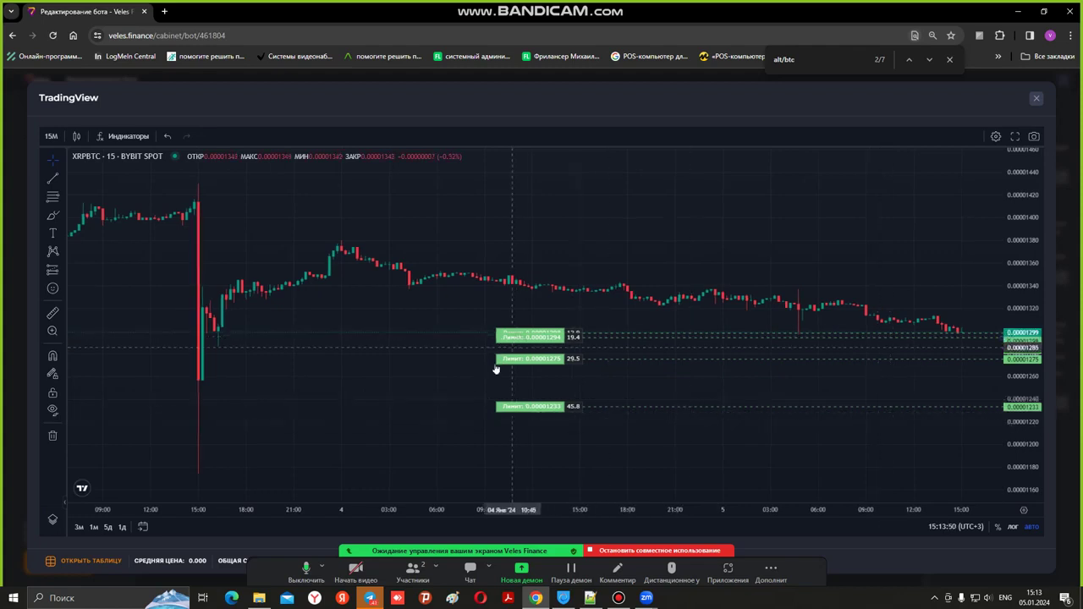
scroll(496, 365, "up", 4)
scroll(682, 375, "down", 2)
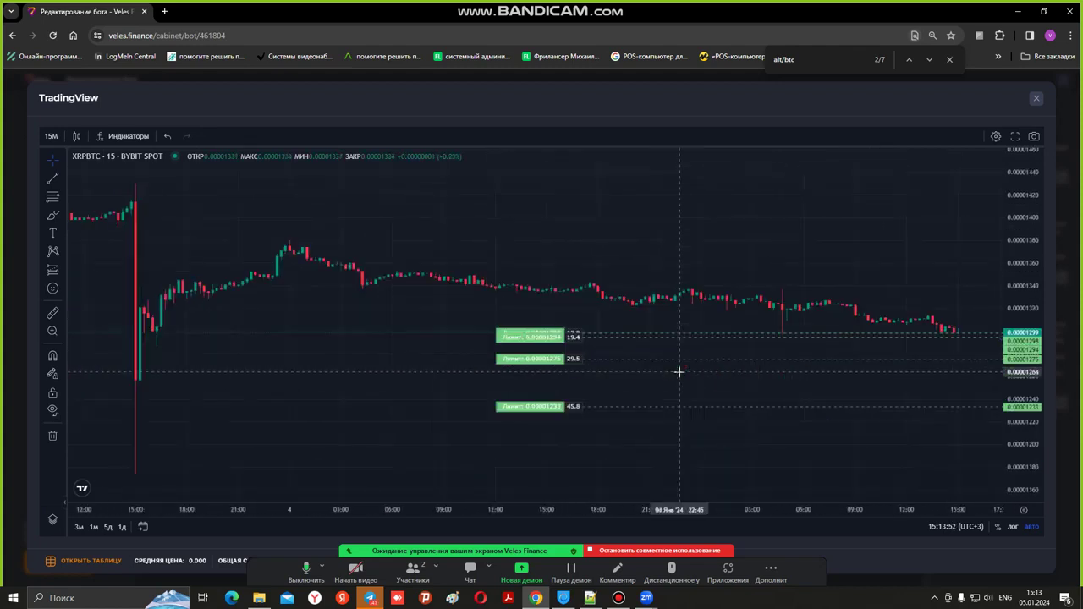
scroll(679, 371, "up", 5)
Step: Inspect the XRPBTC preview chart in full screen over a wider time range, and return to the normal view
left_click(1015, 136)
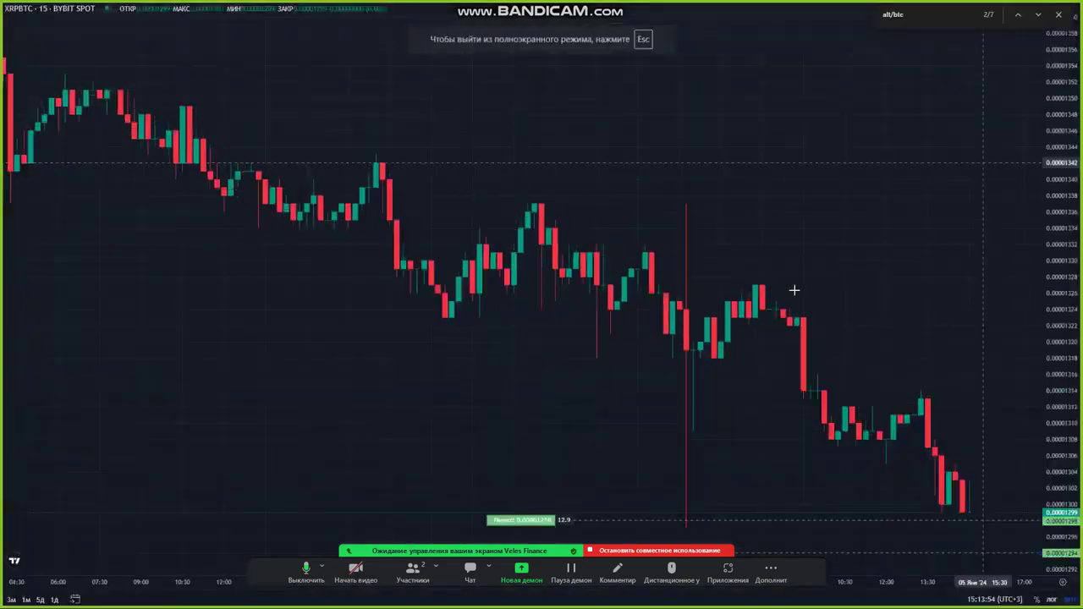
scroll(795, 313, "down", 3)
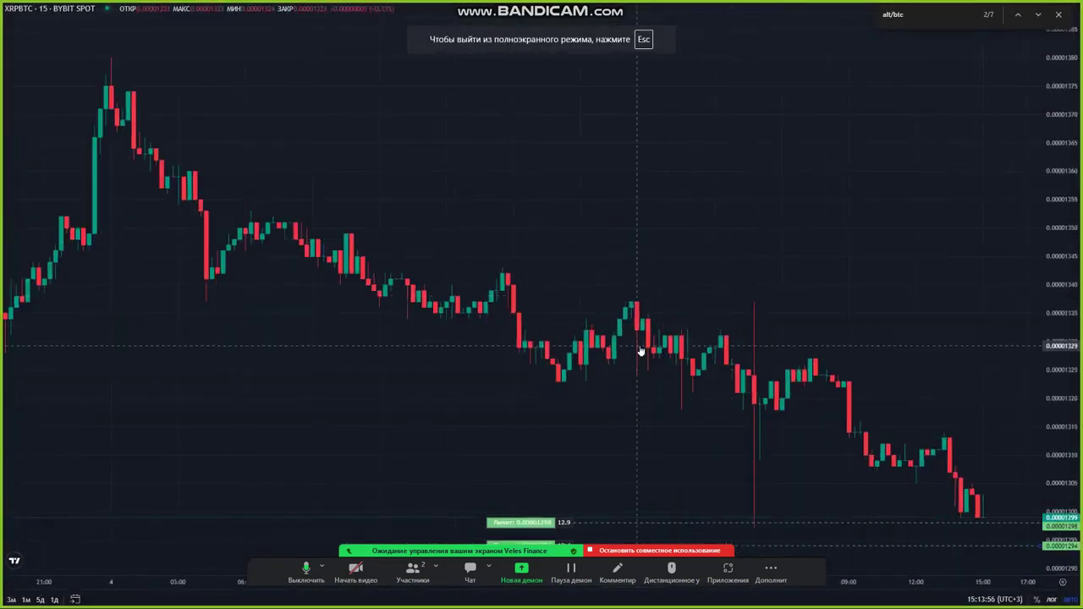
left_click_drag(616, 507, 621, 508)
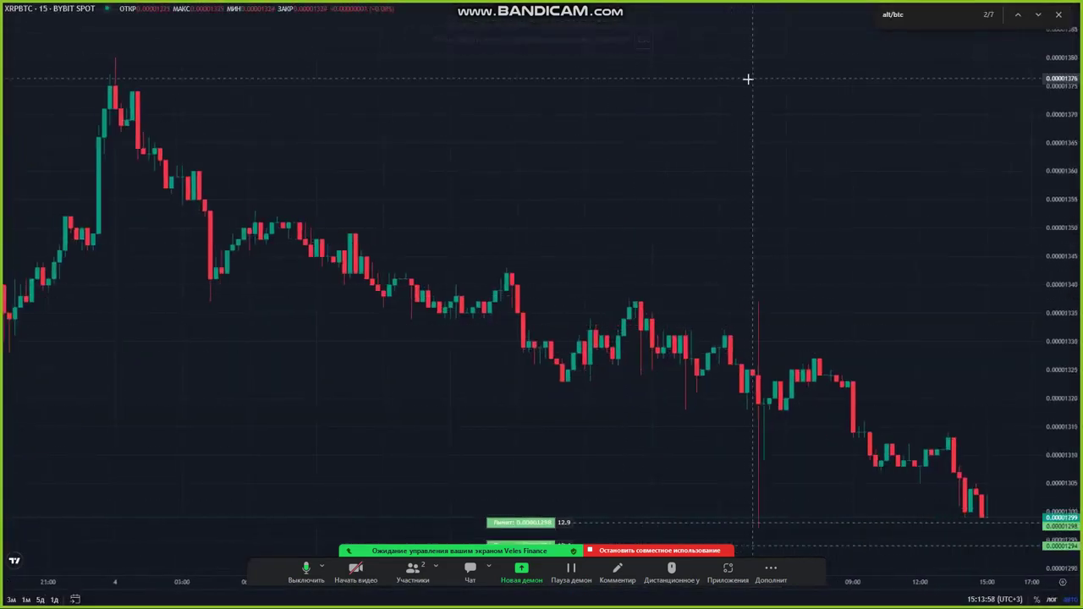
key("Escape")
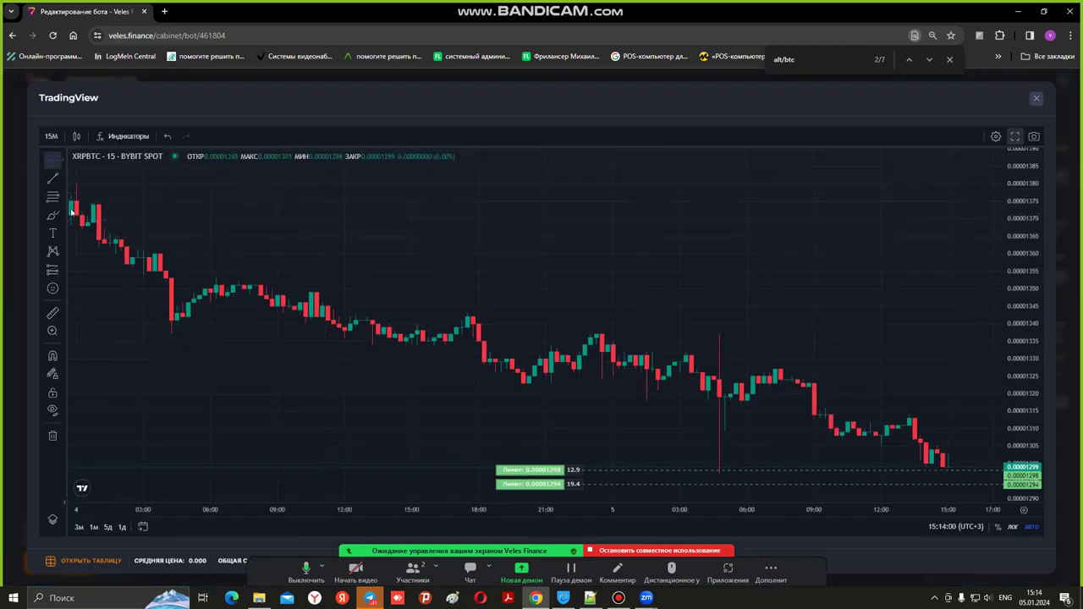
Step: Measure the price move on the chart from below the second limit order up to the peak just before 5 January
left_click(53, 312)
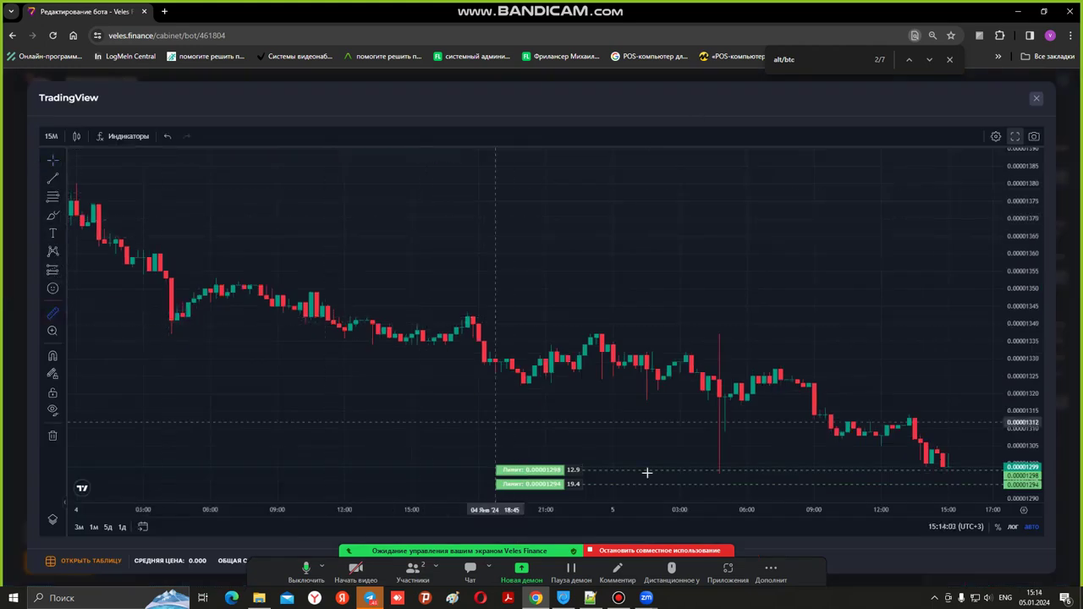
left_click(593, 495)
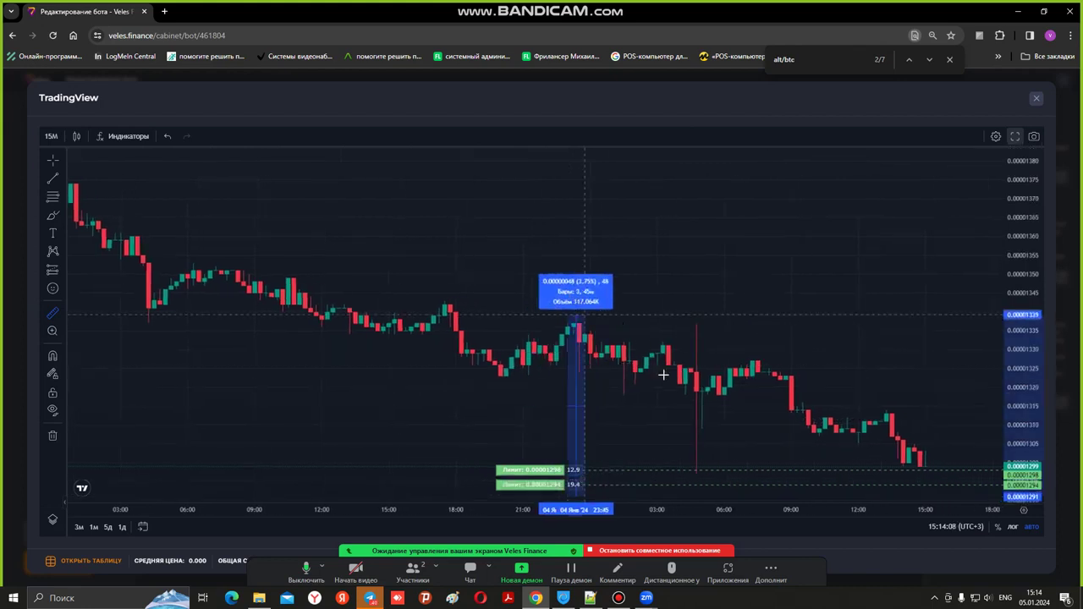
left_click(573, 314)
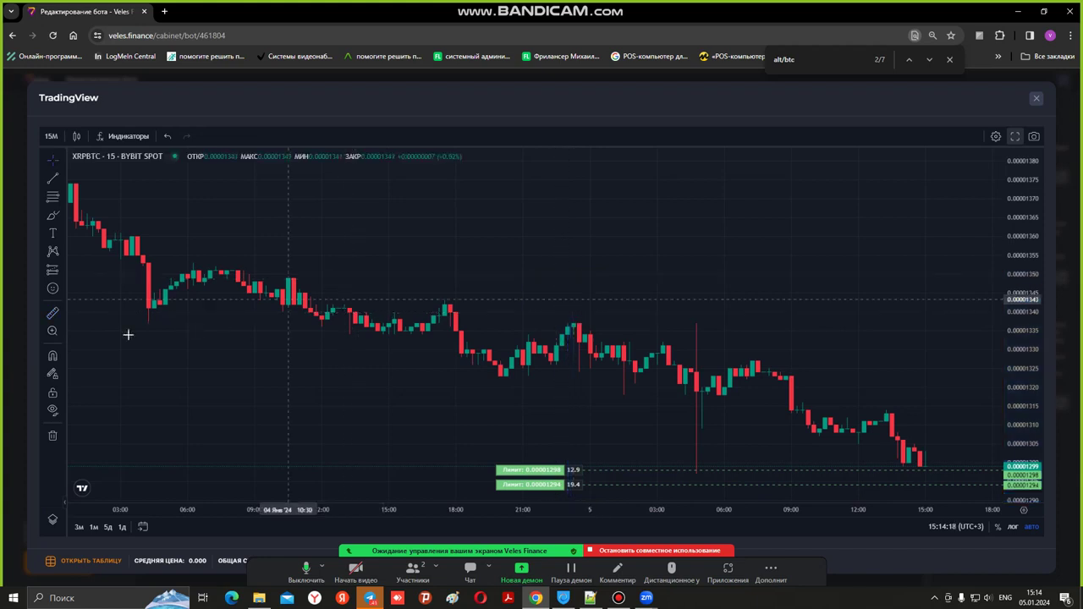